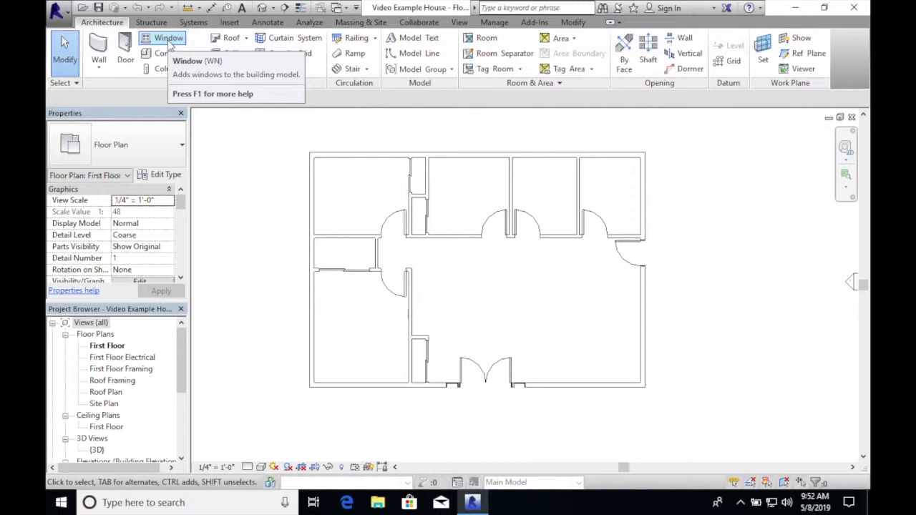
- Start placing a window and duplicate the Double Hung with Trim 36" x 72" type under the name 48"x52"
{"action": "left_click", "coordinate": [168, 40]}
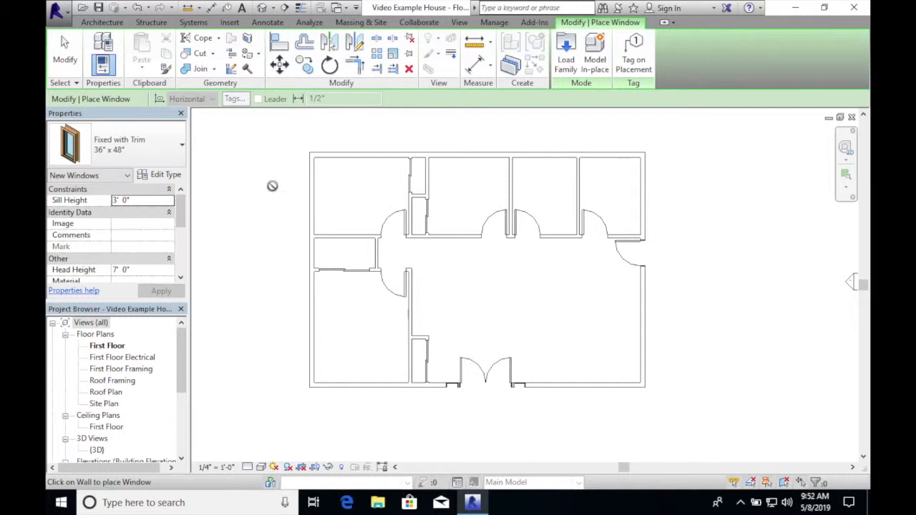
{"action": "left_click", "coordinate": [179, 148]}
{"action": "scroll", "coordinate": [136, 272], "scroll_direction": "up", "scroll_amount": 3}
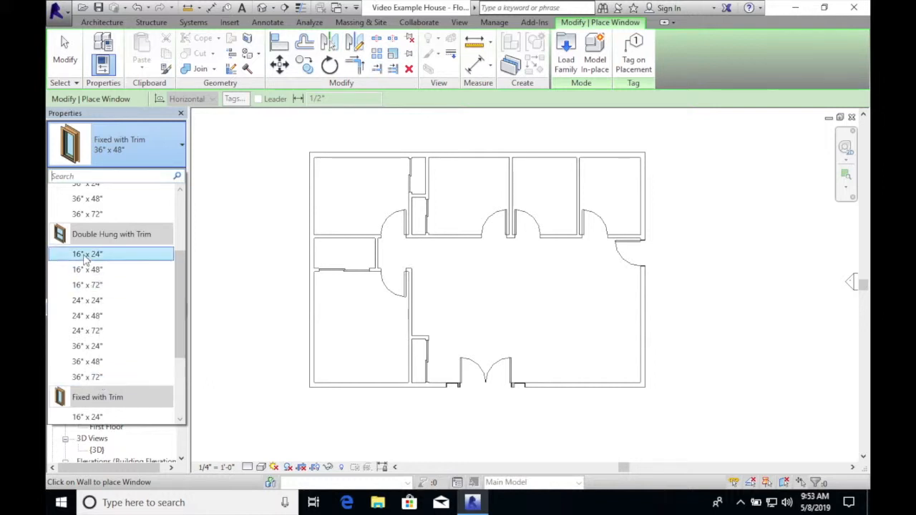
{"action": "left_click", "coordinate": [77, 379]}
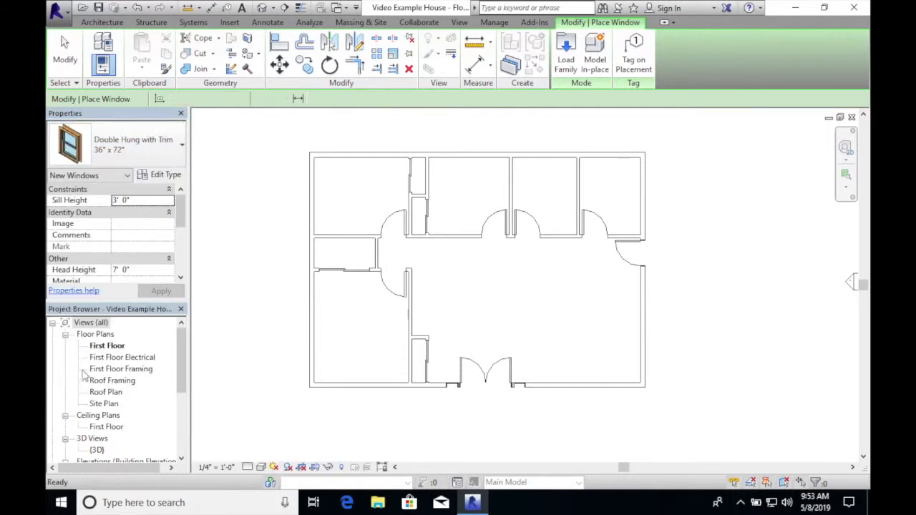
{"action": "left_click", "coordinate": [169, 177]}
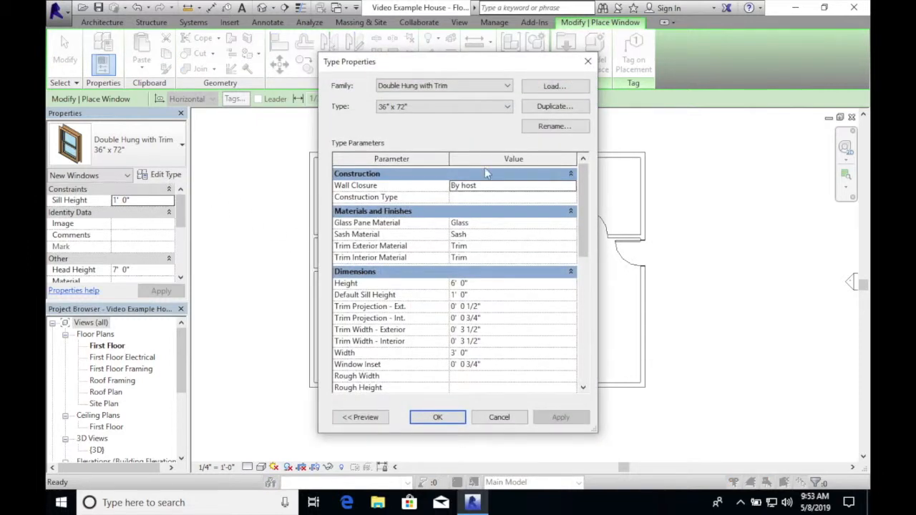
{"action": "left_click", "coordinate": [543, 108]}
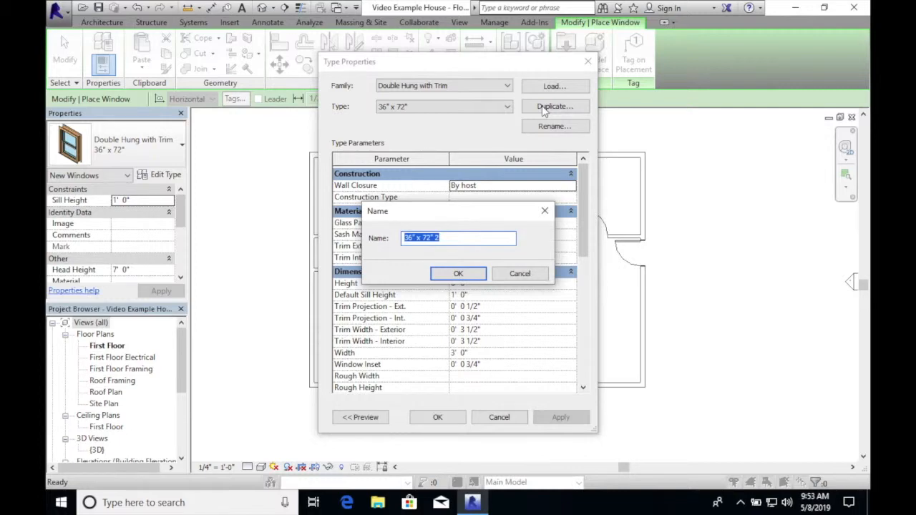
{"action": "key", "text": "BackSpace"}
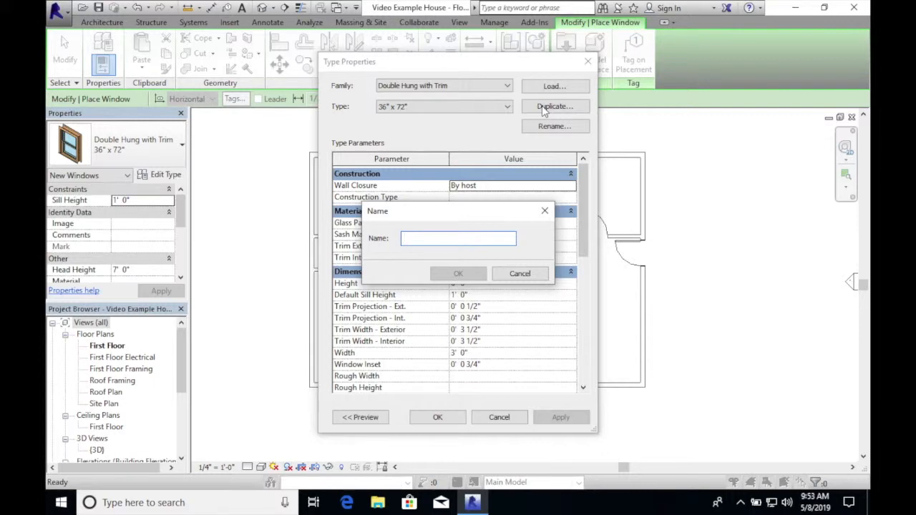
{"action": "type", "text": "4"}
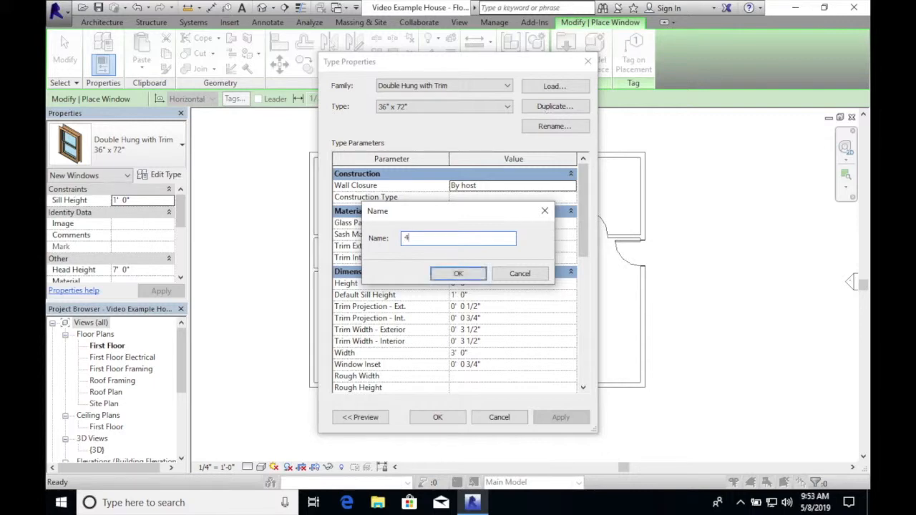
{"action": "type", "text": "8\"x52\""}
{"action": "left_click", "coordinate": [479, 276]}
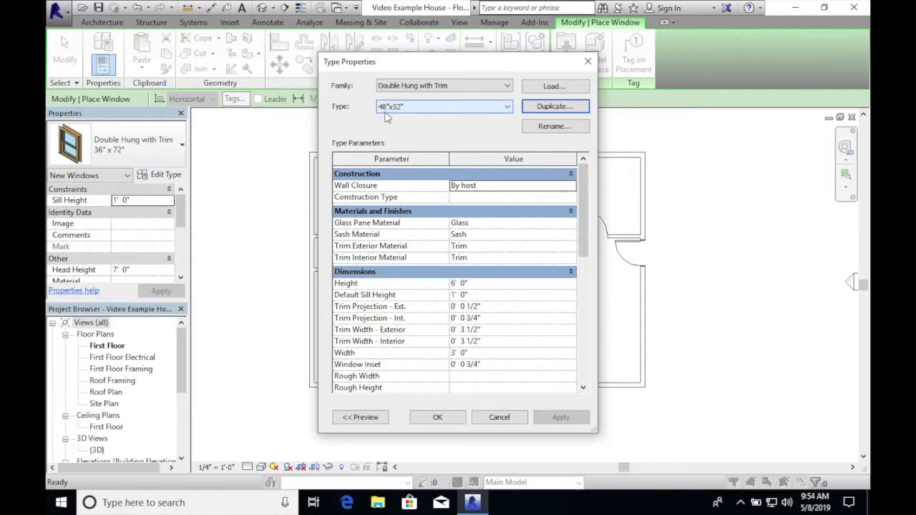
- Set the new double hung type's width to 0-48 and height to 0-52, and accept the type properties
{"action": "left_click", "coordinate": [455, 353]}
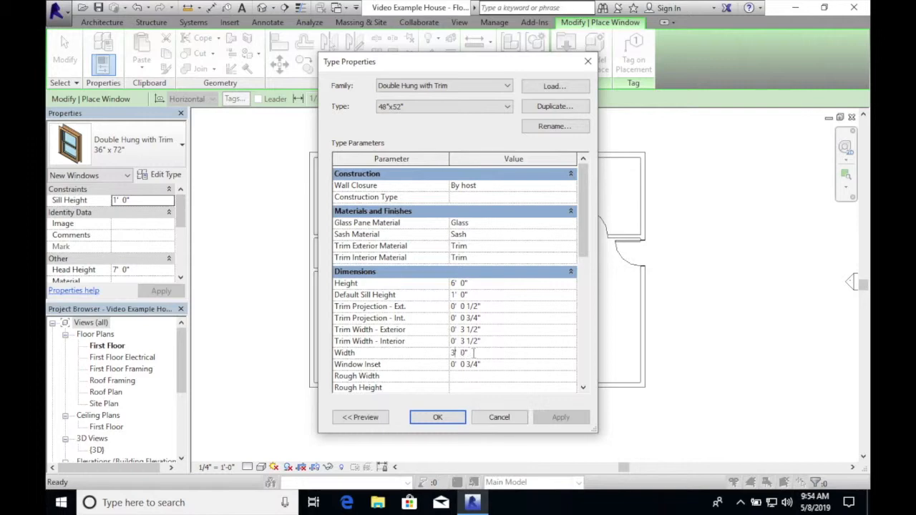
{"action": "left_click_drag", "start_coordinate": [475, 353], "coordinate": [440, 355]}
{"action": "type", "text": "0-48"}
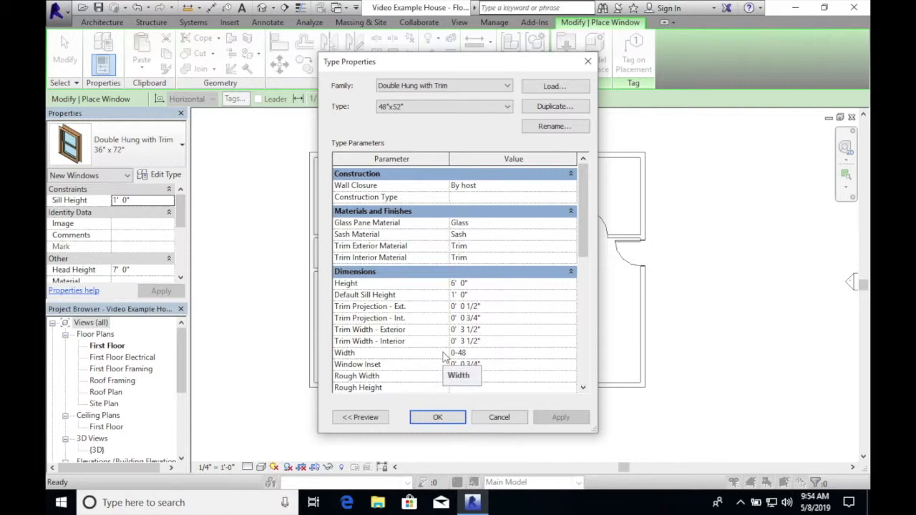
{"action": "left_click", "coordinate": [462, 282]}
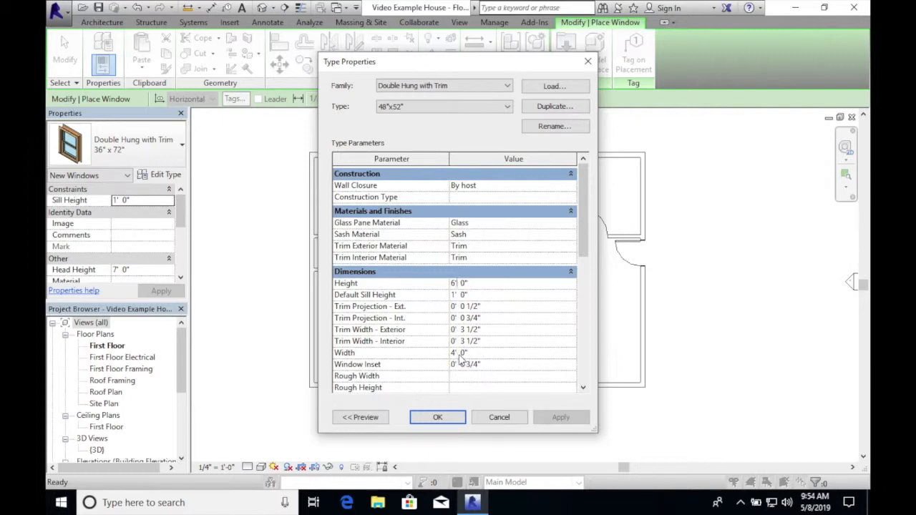
{"action": "left_click_drag", "start_coordinate": [468, 284], "coordinate": [452, 284]}
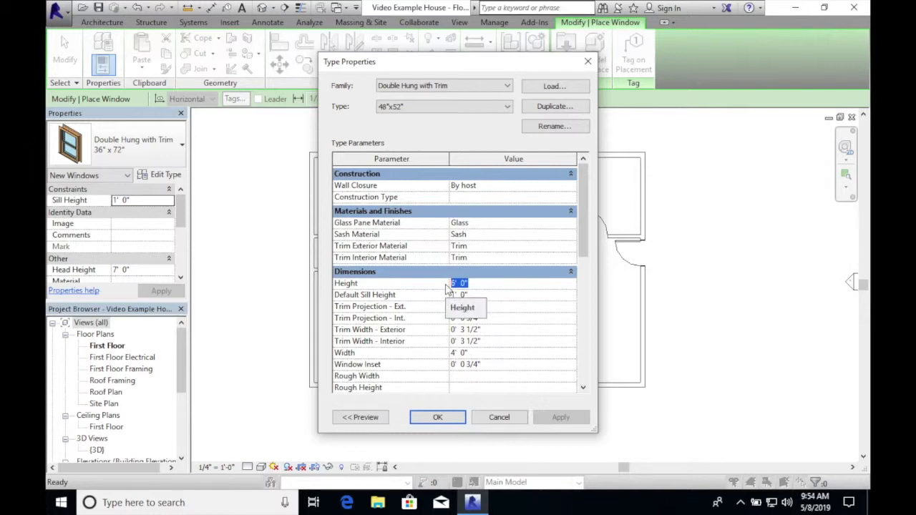
{"action": "type", "text": "0-52"}
{"action": "key", "text": "Return"}
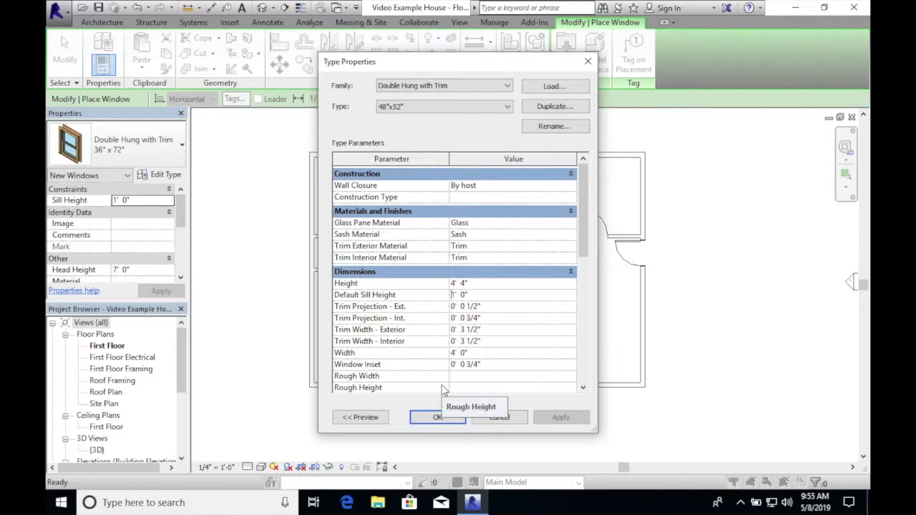
{"action": "left_click", "coordinate": [433, 417]}
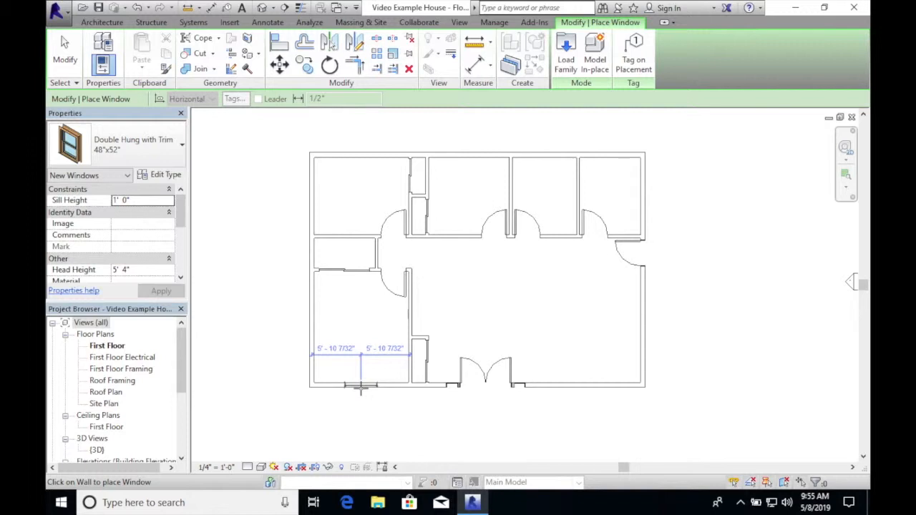
- Place a 48"x52" double hung window centred on the lower-left room's bottom exterior wall and another on the upper-left room's top exterior wall
{"action": "scroll", "coordinate": [360, 390], "scroll_direction": "up", "scroll_amount": 5}
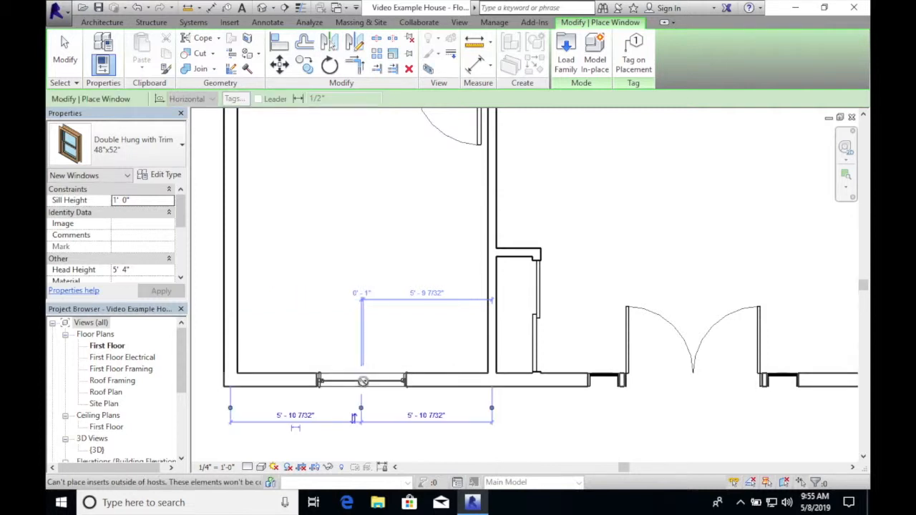
{"action": "left_click", "coordinate": [362, 381]}
{"action": "scroll", "coordinate": [344, 342], "scroll_direction": "down", "scroll_amount": 6}
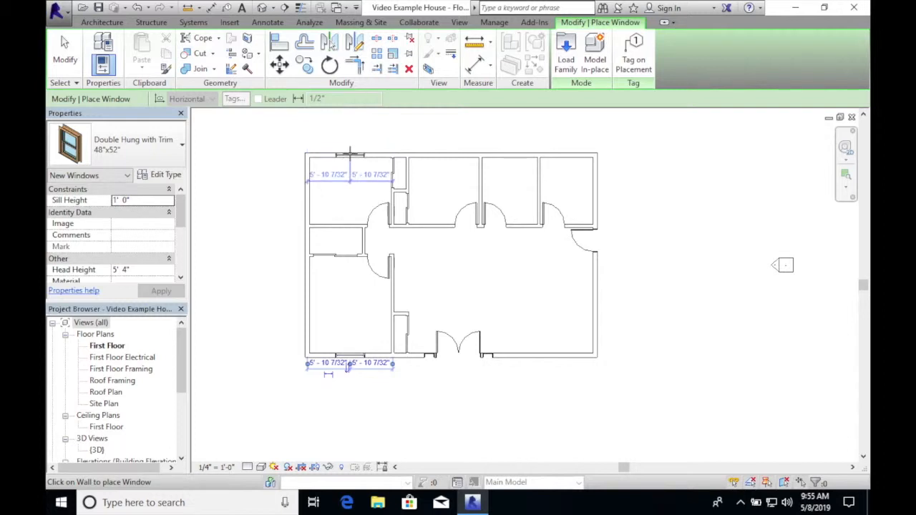
{"action": "left_click", "coordinate": [350, 153]}
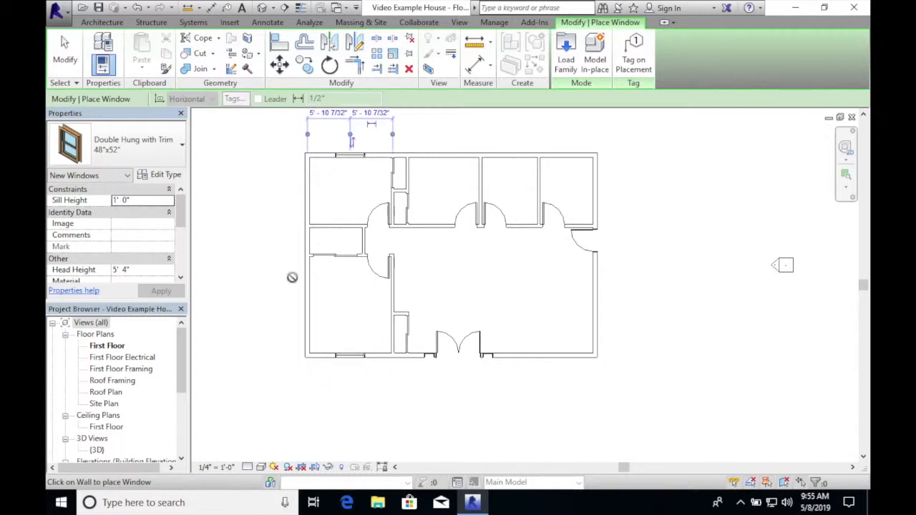
- Place a 48"x52" window on the right exterior wall below the door, with its centre 8-0 from the lower corner
{"action": "left_click", "coordinate": [595, 297]}
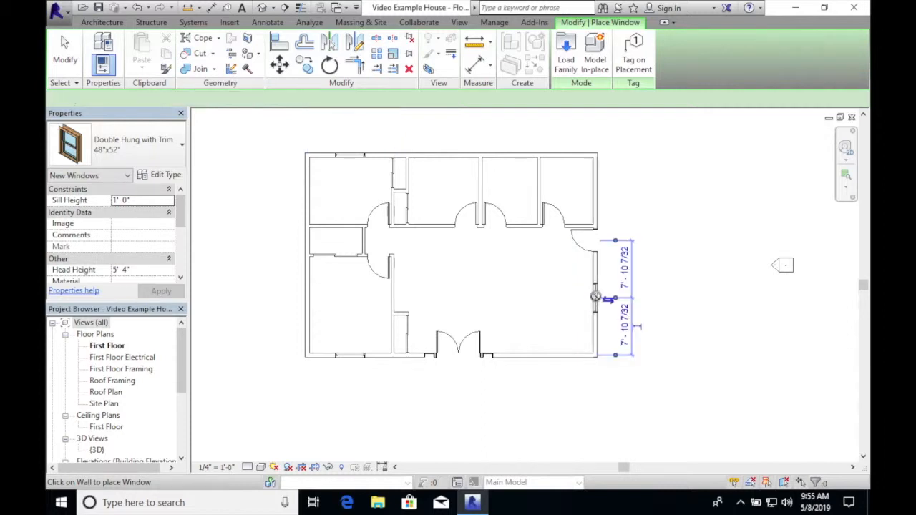
{"action": "left_click", "coordinate": [625, 322]}
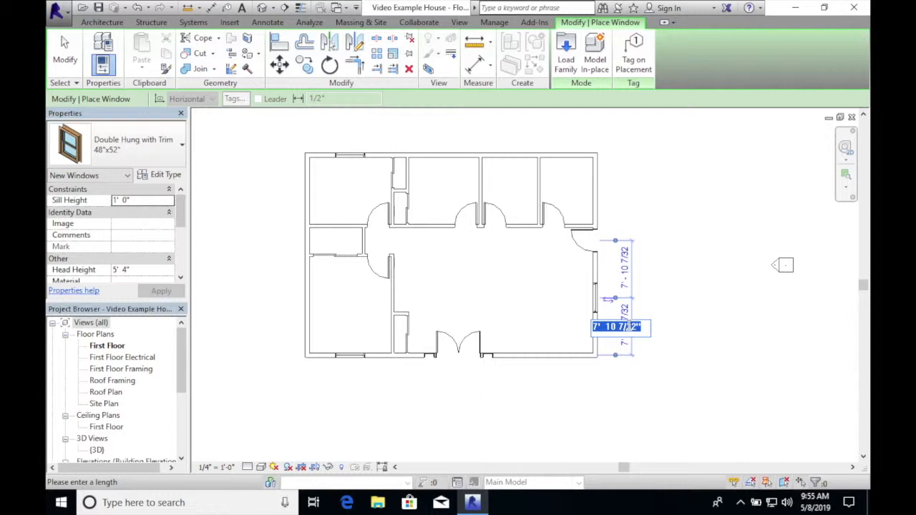
{"action": "type", "text": "8-0"}
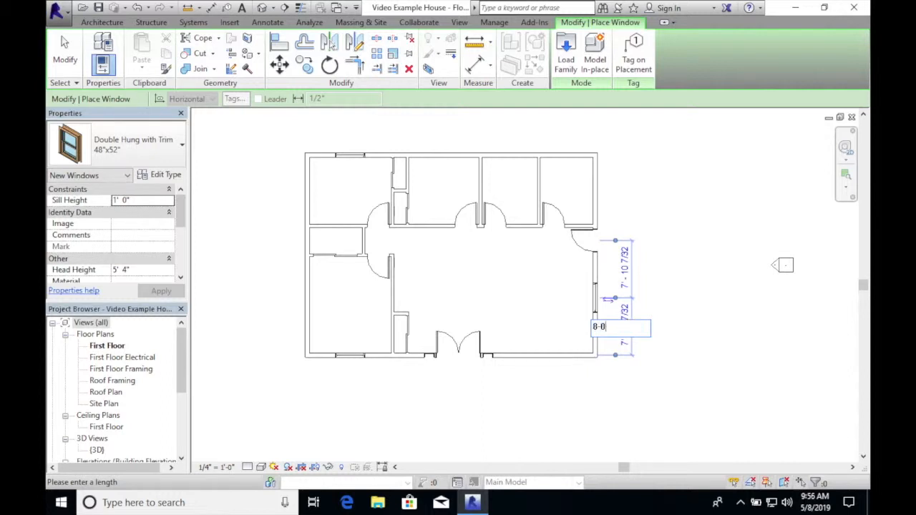
{"action": "key", "text": "Return"}
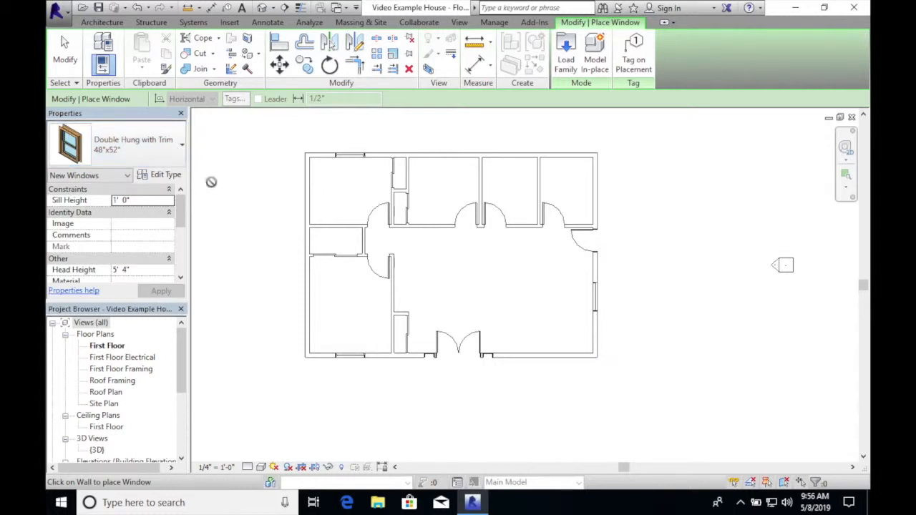
- Place two Casement with Trim 24" x 48" windows in the second upper room's exterior wall, one about 3' from the closet wall and the other about 4' further
{"action": "left_click", "coordinate": [181, 143]}
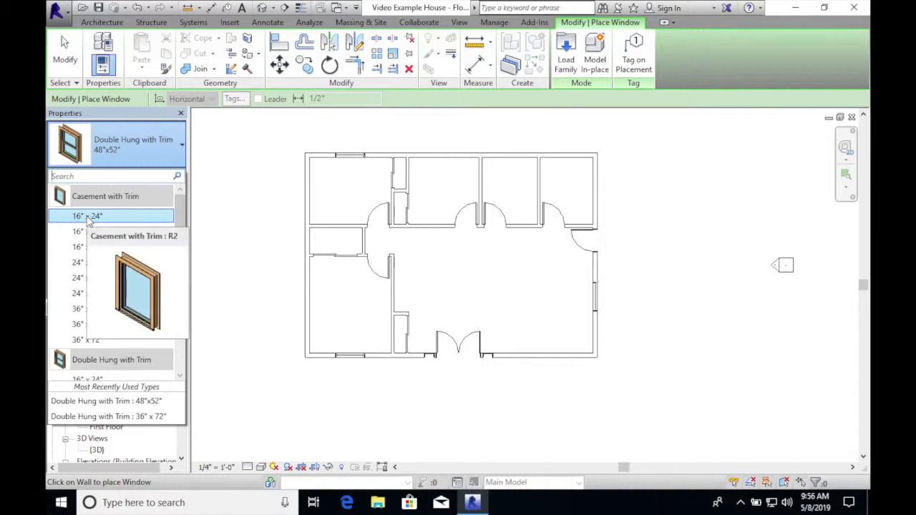
{"action": "mouse_move", "coordinate": [92, 283]}
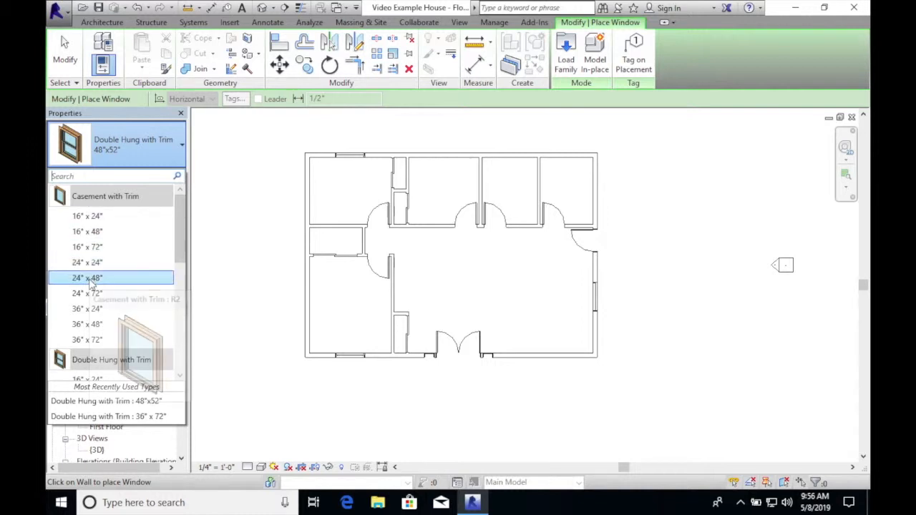
{"action": "left_click", "coordinate": [91, 279]}
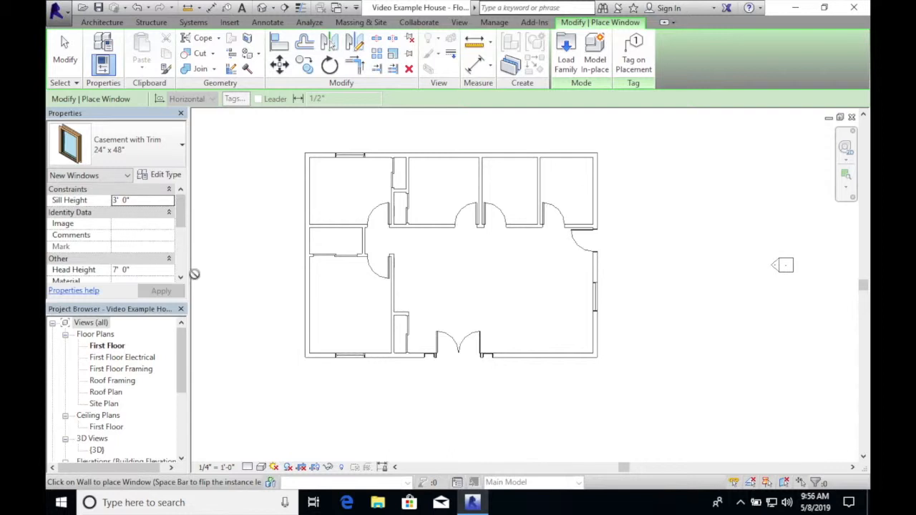
{"action": "left_click", "coordinate": [428, 155]}
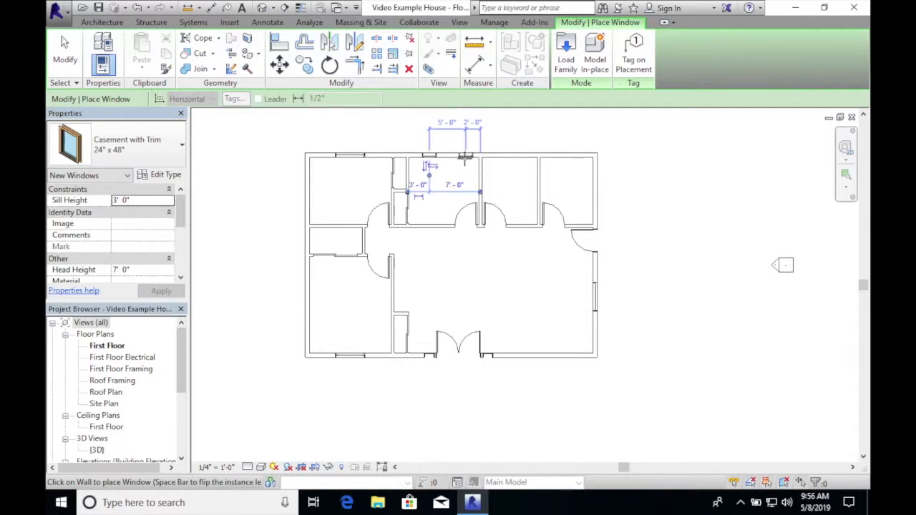
{"action": "left_click", "coordinate": [460, 155]}
{"action": "key", "text": "Escape"}
{"action": "key", "text": "Escape"}
- Flip the facing of the casement window nearest the closet in the second upper room
{"action": "scroll", "coordinate": [459, 154], "scroll_direction": "up", "scroll_amount": 4}
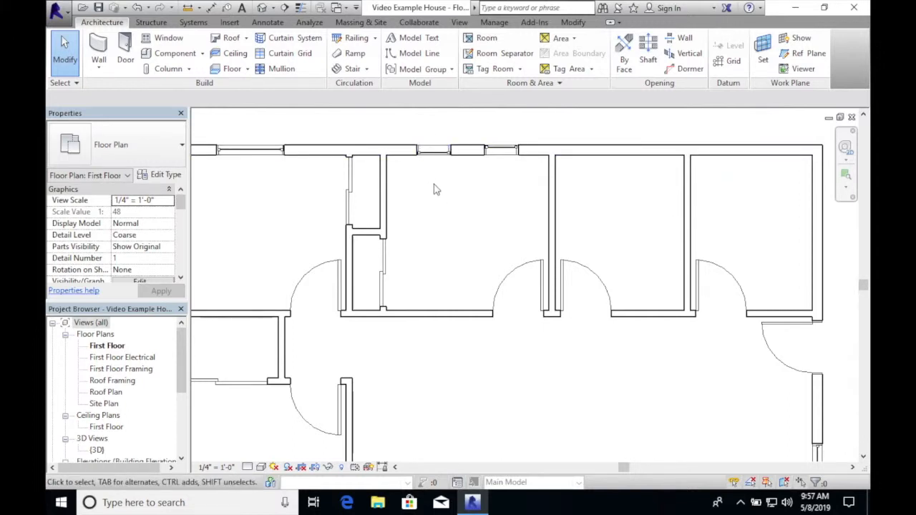
{"action": "left_click", "coordinate": [433, 150]}
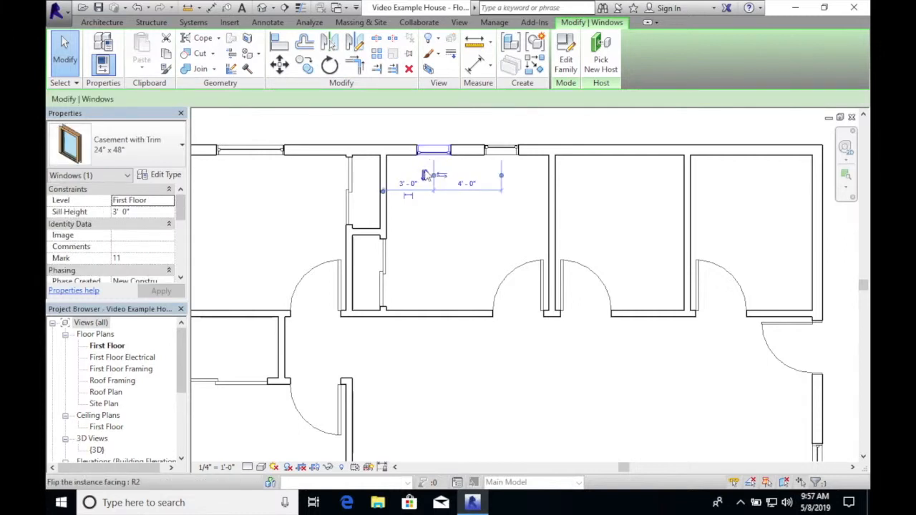
{"action": "left_click", "coordinate": [424, 179]}
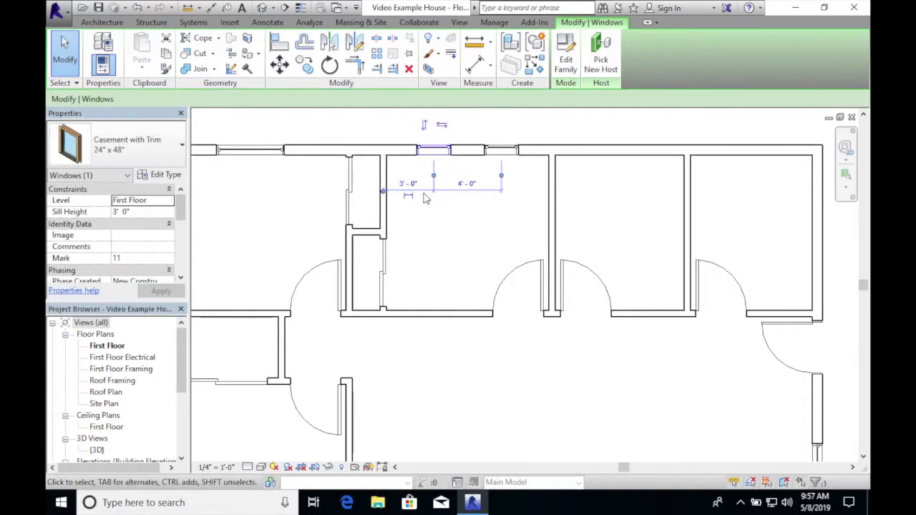
{"action": "left_click", "coordinate": [424, 200]}
{"action": "scroll", "coordinate": [424, 200], "scroll_direction": "down", "scroll_amount": 2}
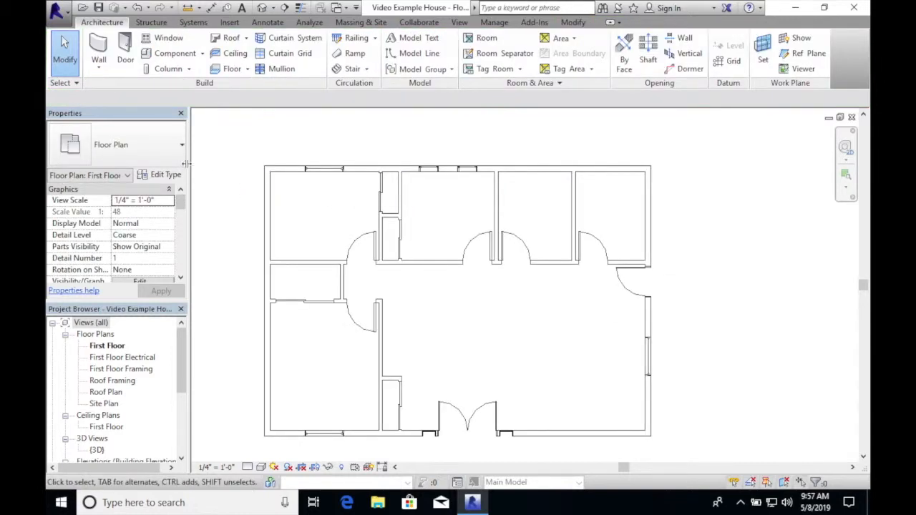
- Start placing another window and duplicate the Casement with Trim 24" x 48" type under the name 24" x 36"
{"action": "left_click", "coordinate": [169, 39]}
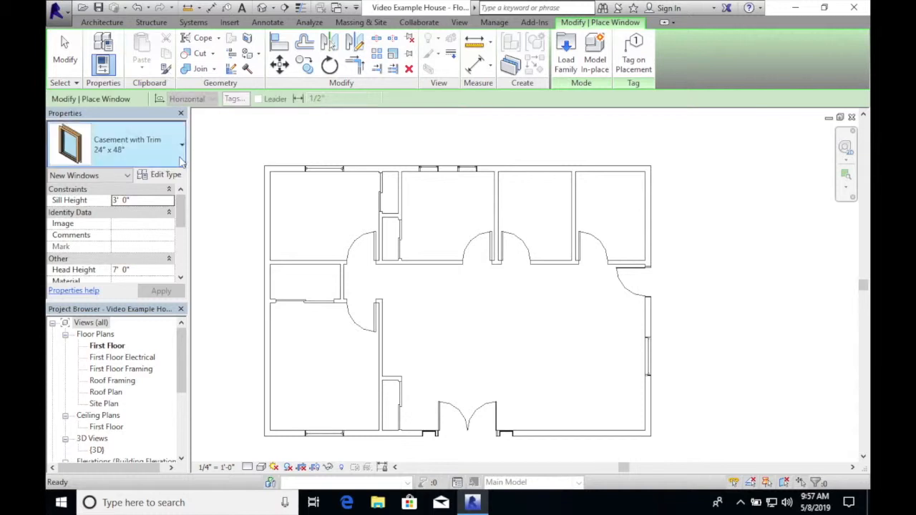
{"action": "left_click", "coordinate": [181, 148]}
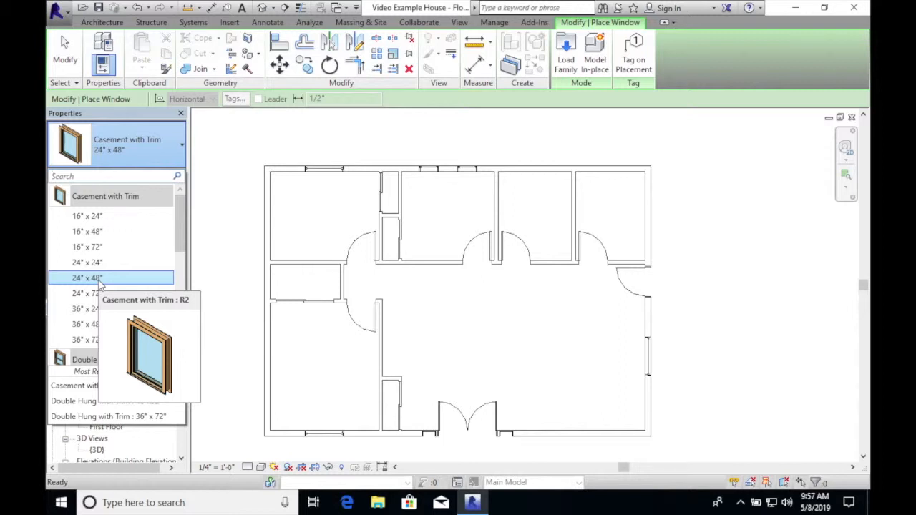
{"action": "left_click", "coordinate": [100, 280]}
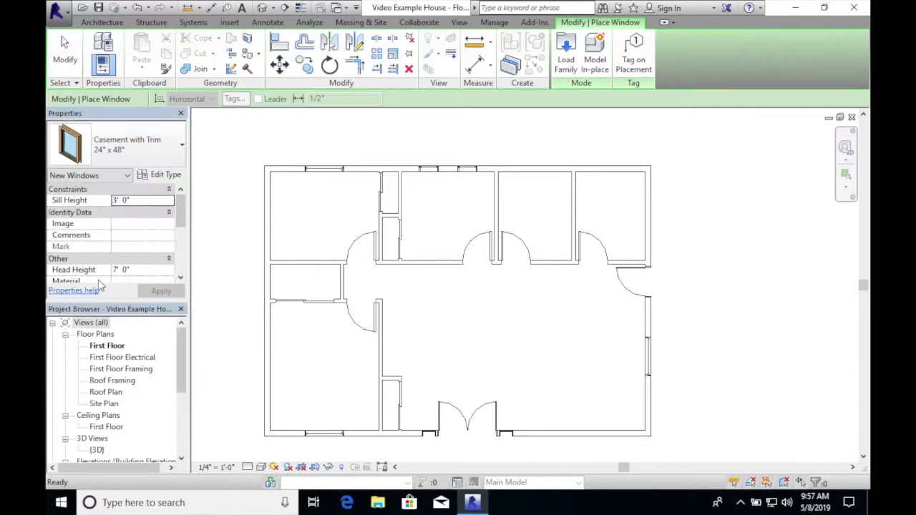
{"action": "left_click", "coordinate": [163, 175]}
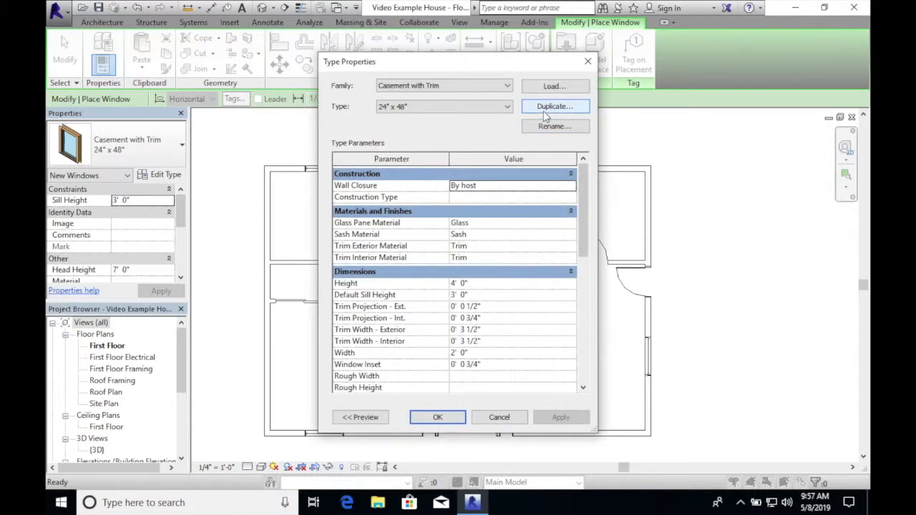
{"action": "left_click", "coordinate": [542, 107]}
{"action": "left_click", "coordinate": [440, 241]}
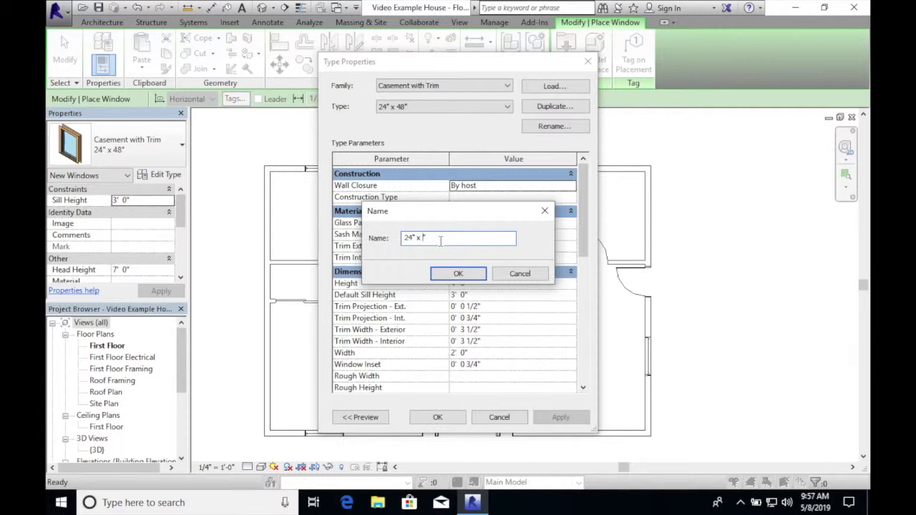
{"action": "type", "text": "36\""}
{"action": "left_click", "coordinate": [458, 273]}
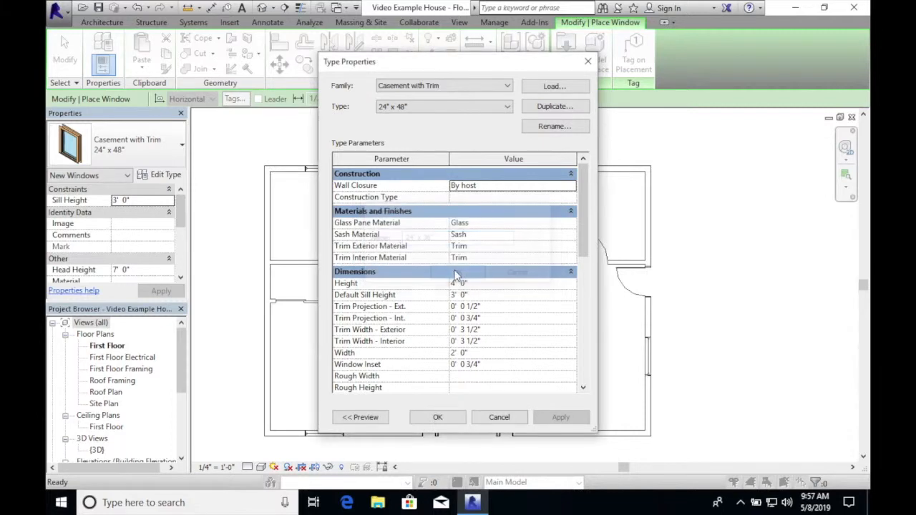
- Set the new 24" x 36" casement type's height to 3' 0" and accept the type properties
{"action": "left_click", "coordinate": [465, 283]}
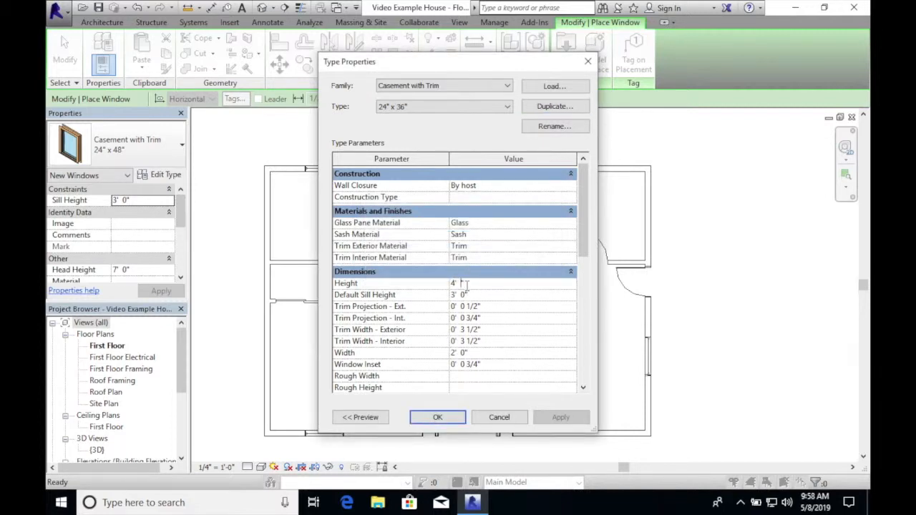
{"action": "key", "text": "BackSpace"}
{"action": "key", "text": "BackSpace"}
{"action": "type", "text": "0-36"}
{"action": "key", "text": "Return"}
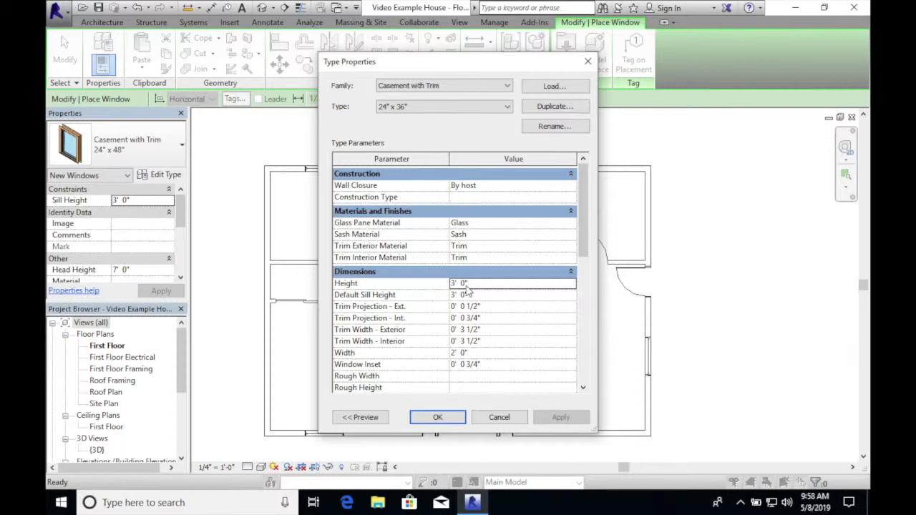
{"action": "left_click", "coordinate": [436, 417]}
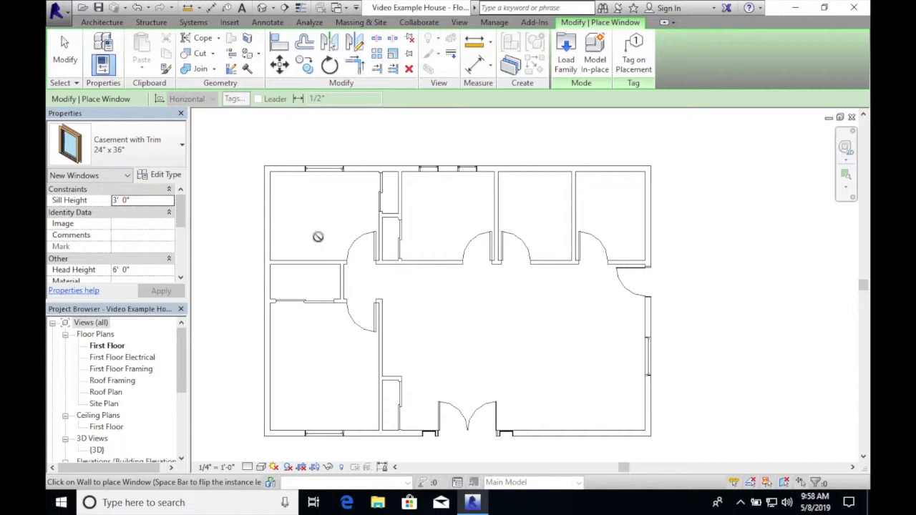
- Place 24" x 36" casement windows centred in the third upper room's top wall and in the left exterior walls of the lower-left and upper-left rooms
{"action": "left_click", "coordinate": [535, 169]}
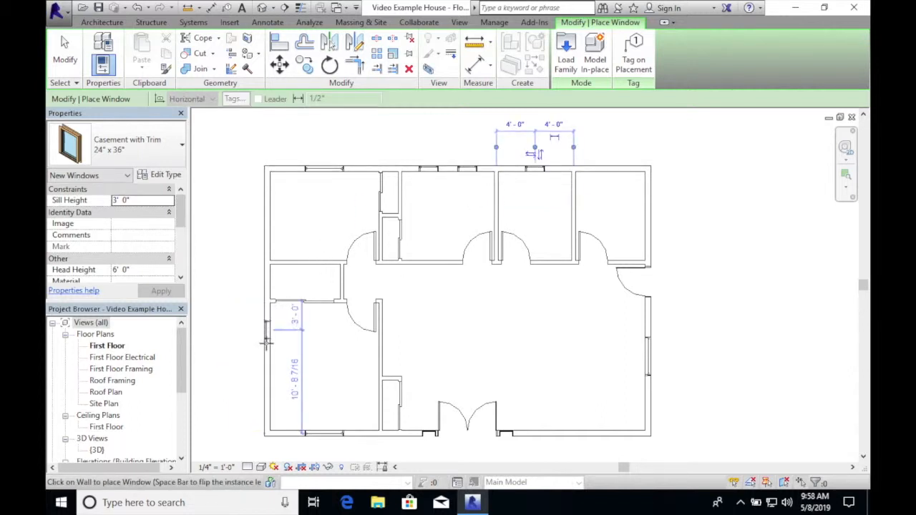
{"action": "left_click", "coordinate": [264, 367]}
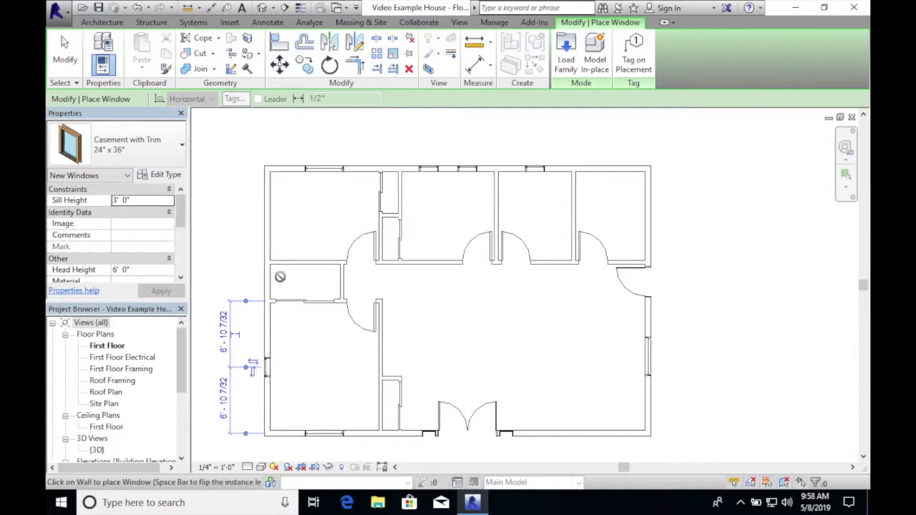
{"action": "left_click", "coordinate": [265, 215]}
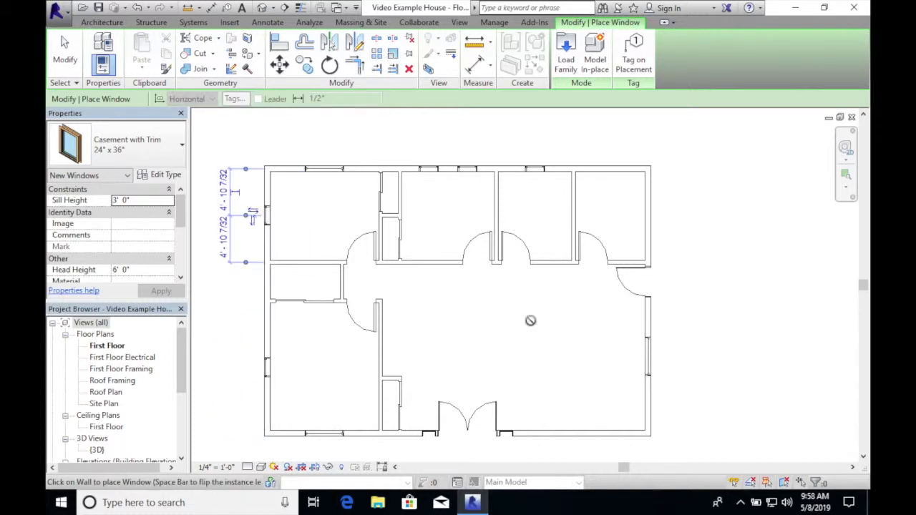
- Load the Awning with Trim family from the Windows folder of the US Imperial library
{"action": "left_click", "coordinate": [181, 146]}
{"action": "scroll", "coordinate": [117, 261], "scroll_direction": "down", "scroll_amount": 3}
{"action": "scroll", "coordinate": [116, 263], "scroll_direction": "up", "scroll_amount": 4}
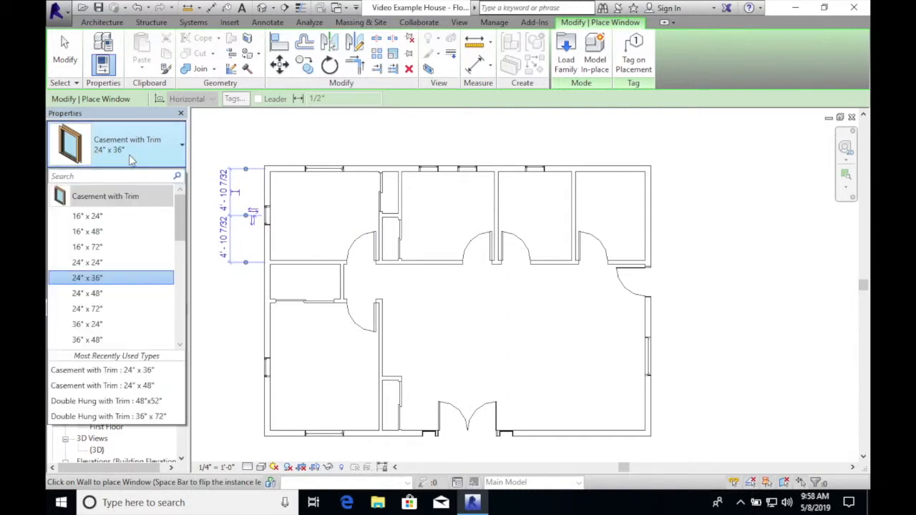
{"action": "left_click", "coordinate": [573, 47]}
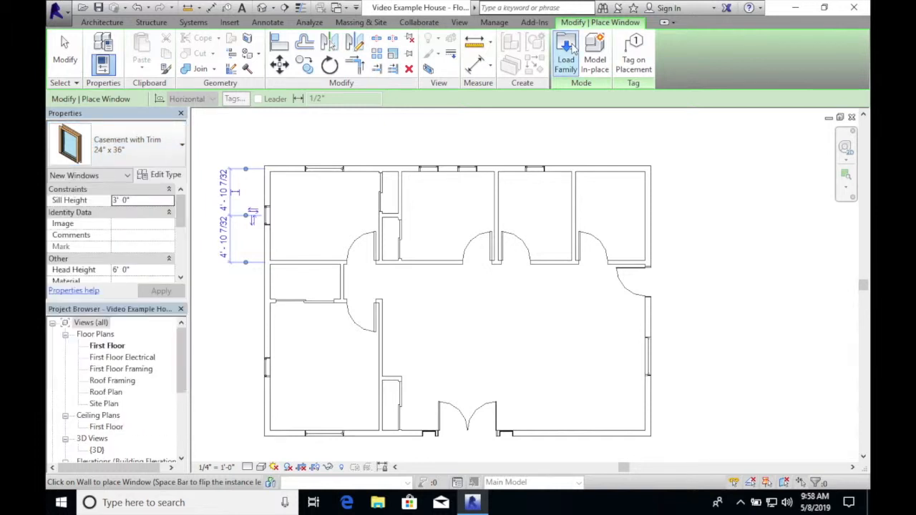
{"action": "left_click", "coordinate": [573, 48]}
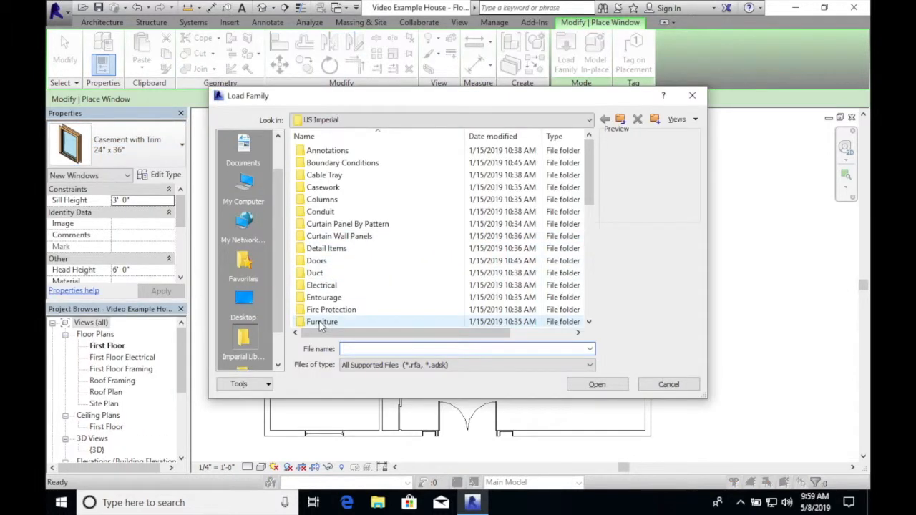
{"action": "scroll", "coordinate": [329, 279], "scroll_direction": "down", "scroll_amount": 4}
{"action": "scroll", "coordinate": [315, 290], "scroll_direction": "down", "scroll_amount": 4}
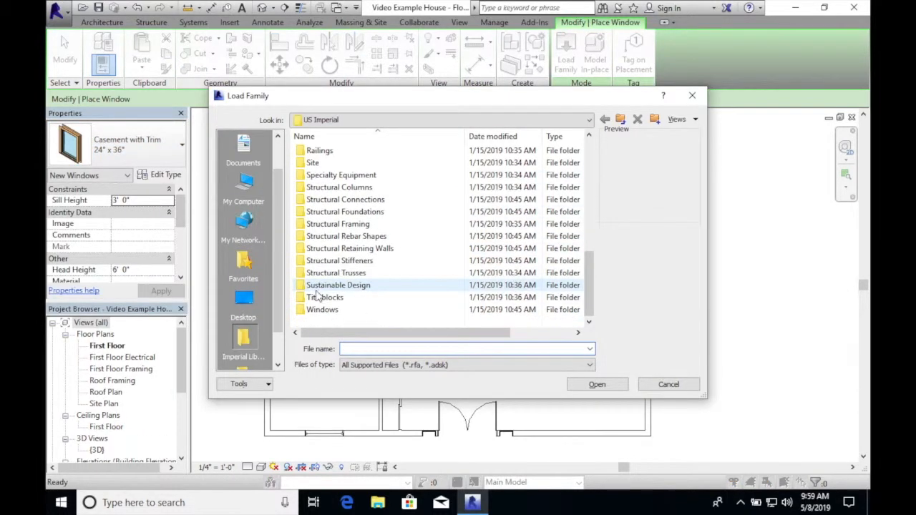
{"action": "left_click", "coordinate": [321, 310]}
{"action": "double_click", "coordinate": [315, 313]}
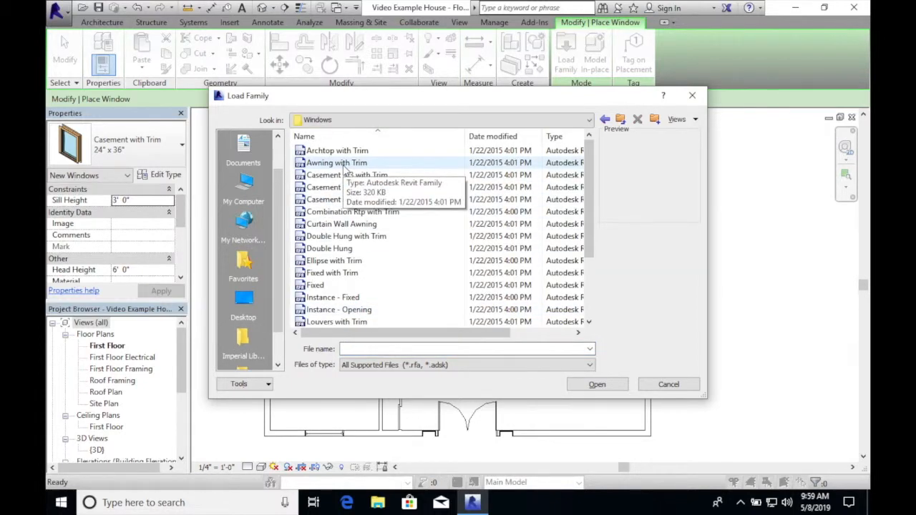
{"action": "left_click", "coordinate": [410, 164]}
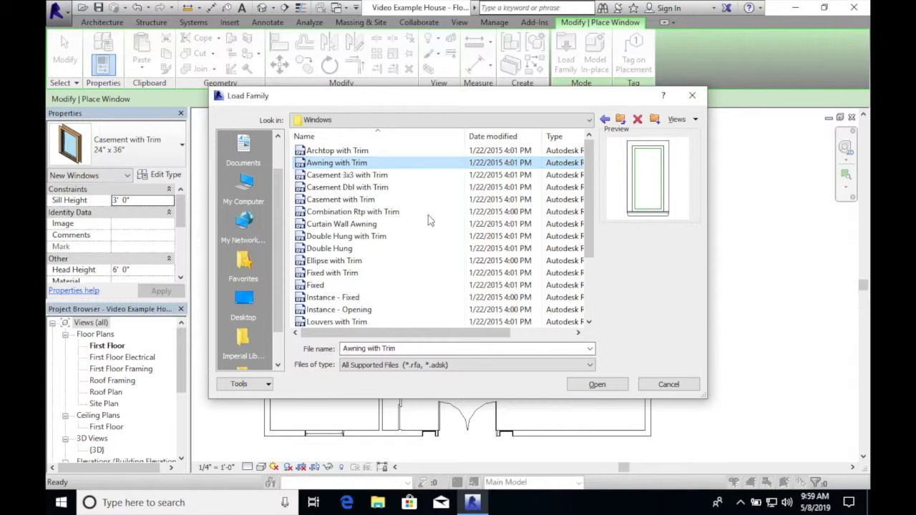
{"action": "left_click", "coordinate": [605, 391]}
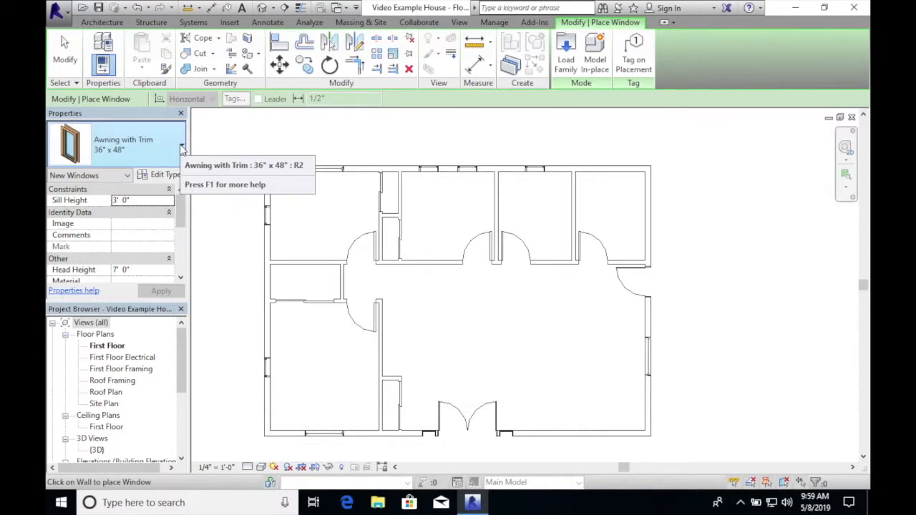
- Choose the Awning with Trim 36" x 48" type and duplicate it under the name 48"x36"
{"action": "left_click", "coordinate": [182, 146]}
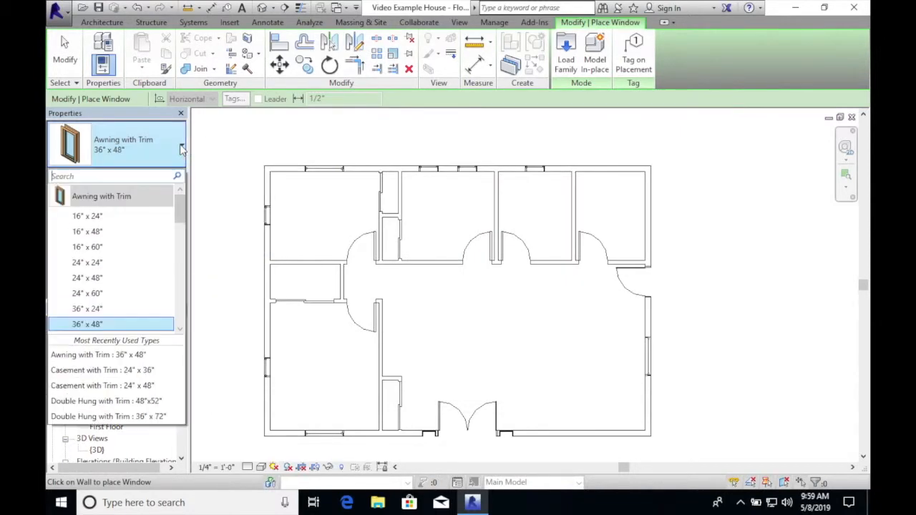
{"action": "scroll", "coordinate": [137, 251], "scroll_direction": "down", "scroll_amount": 2}
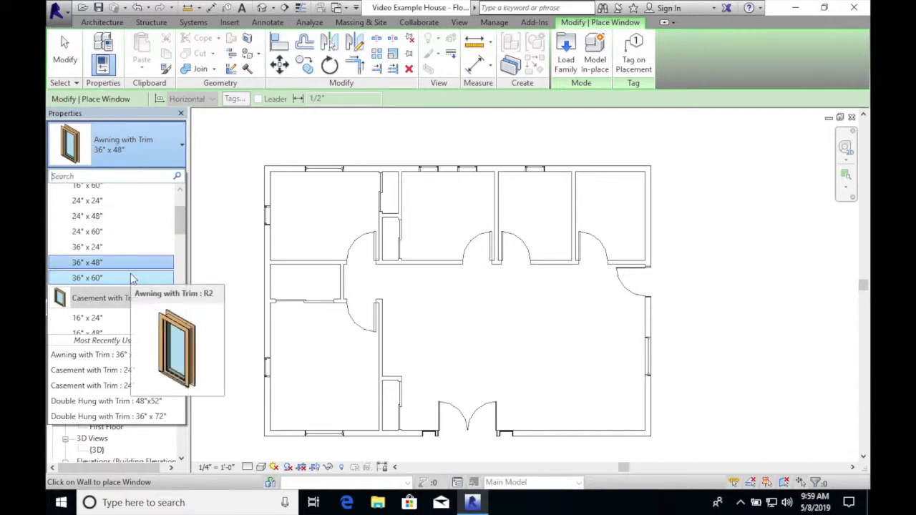
{"action": "scroll", "coordinate": [133, 278], "scroll_direction": "up", "scroll_amount": 1}
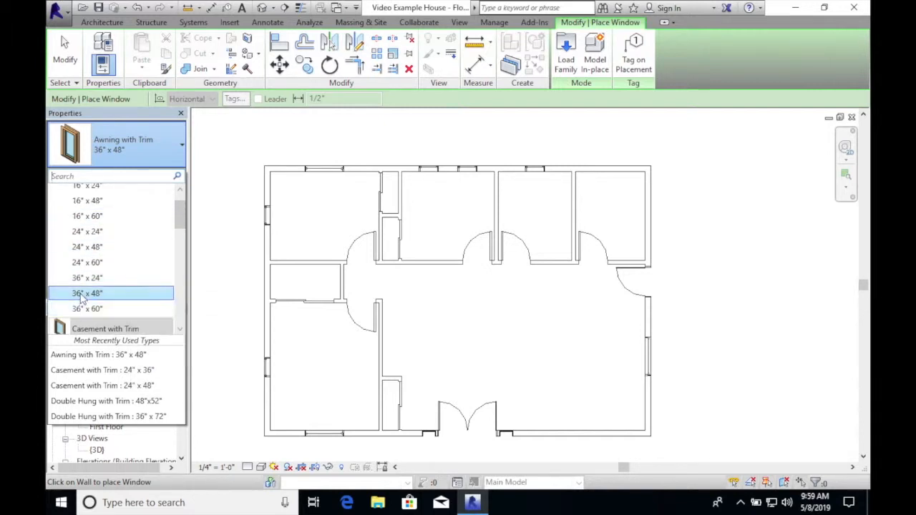
{"action": "left_click", "coordinate": [81, 299]}
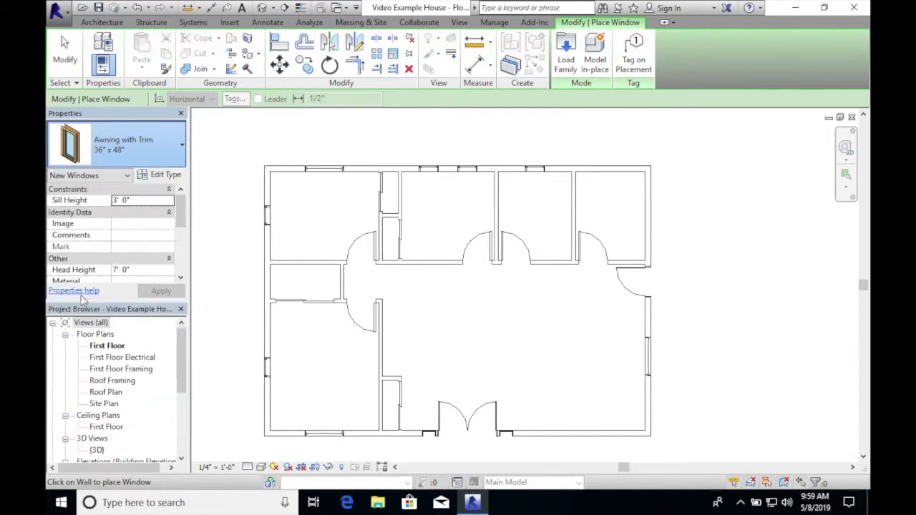
{"action": "left_click", "coordinate": [168, 177]}
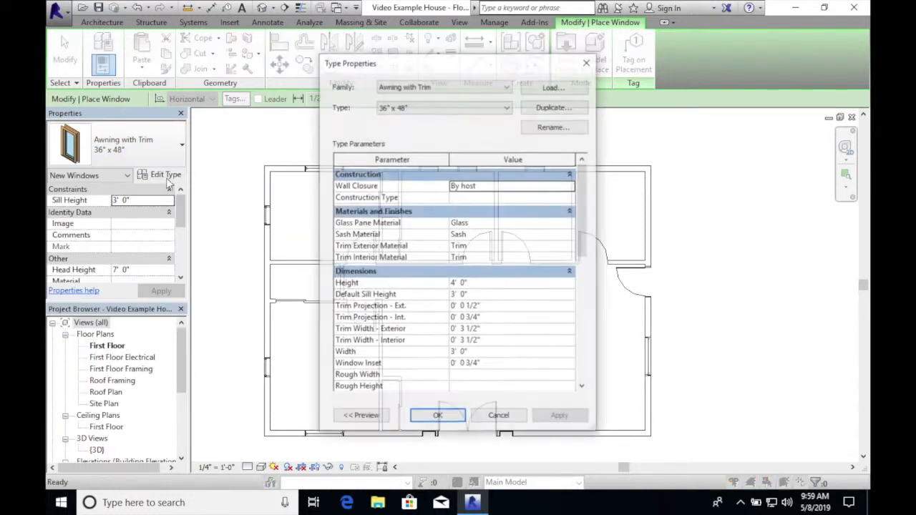
{"action": "left_click", "coordinate": [552, 108]}
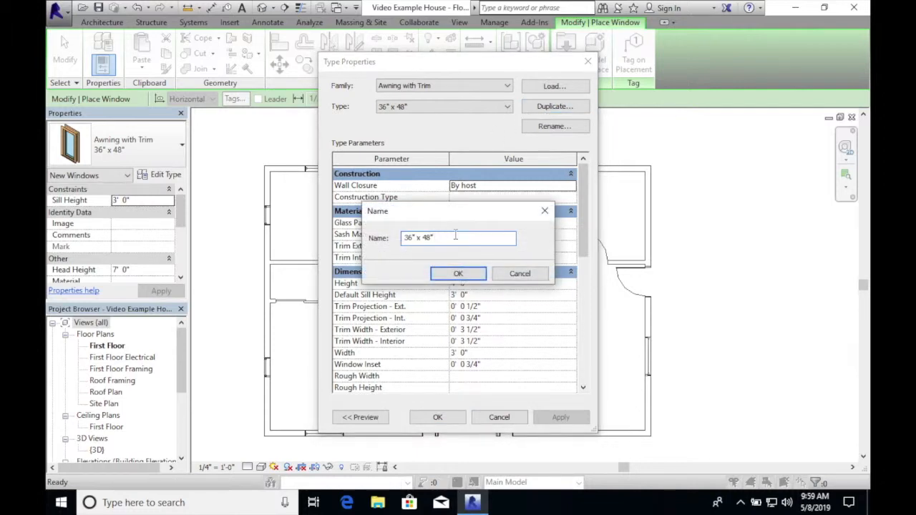
{"action": "type", "text": "2"}
{"action": "left_click_drag", "start_coordinate": [455, 236], "coordinate": [387, 245]}
{"action": "type", "text": "4"}
{"action": "type", "text": "8\"x36\""}
{"action": "left_click", "coordinate": [452, 276]}
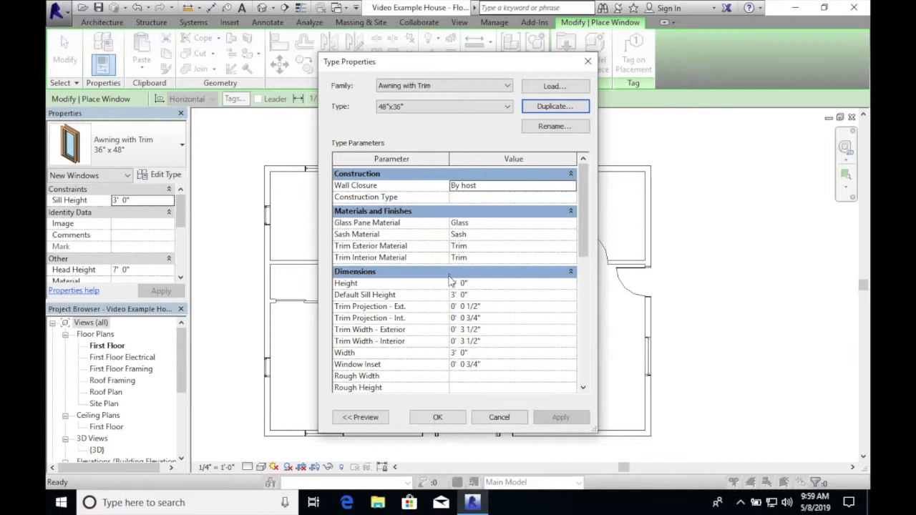
- Set the 48"x36" awning type's height to 36 inches and its width to 48 inches, and accept the type properties
{"action": "left_click", "coordinate": [462, 283]}
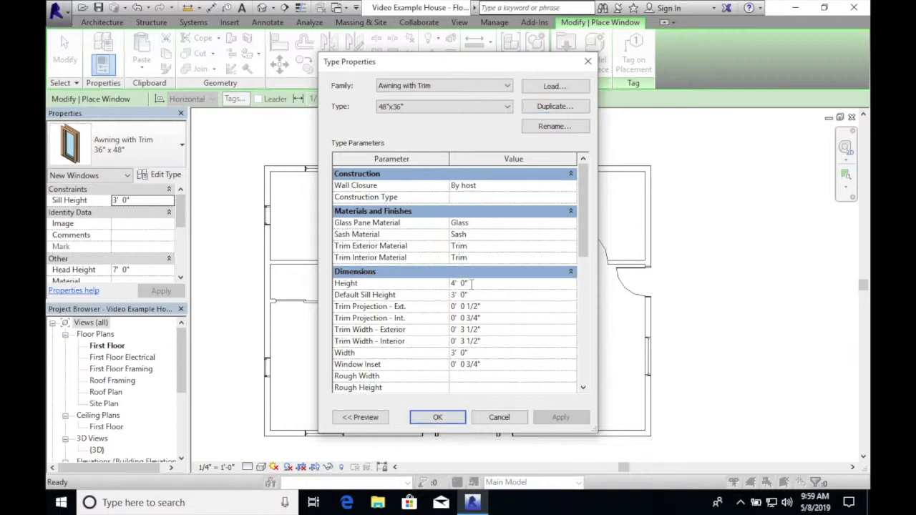
{"action": "left_click_drag", "start_coordinate": [470, 283], "coordinate": [451, 283]}
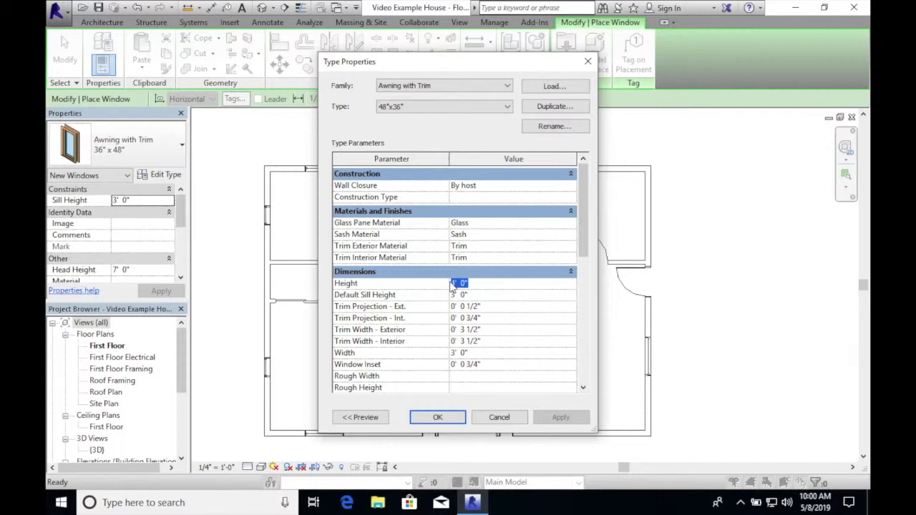
{"action": "key", "text": "BackSpace"}
{"action": "type", "text": "0-36"}
{"action": "left_click", "coordinate": [461, 353]}
{"action": "left_click_drag", "start_coordinate": [469, 353], "coordinate": [438, 358]}
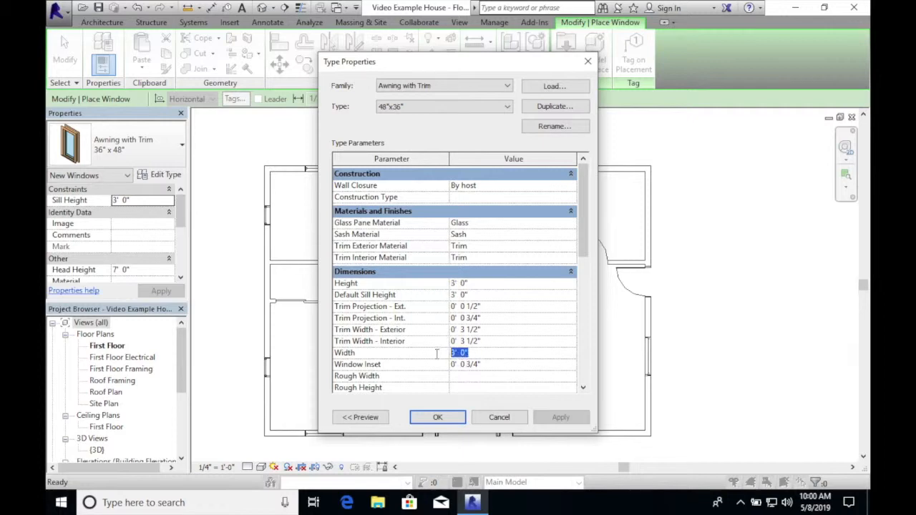
{"action": "type", "text": "0"}
{"action": "type", "text": "-48"}
{"action": "left_click", "coordinate": [441, 418]}
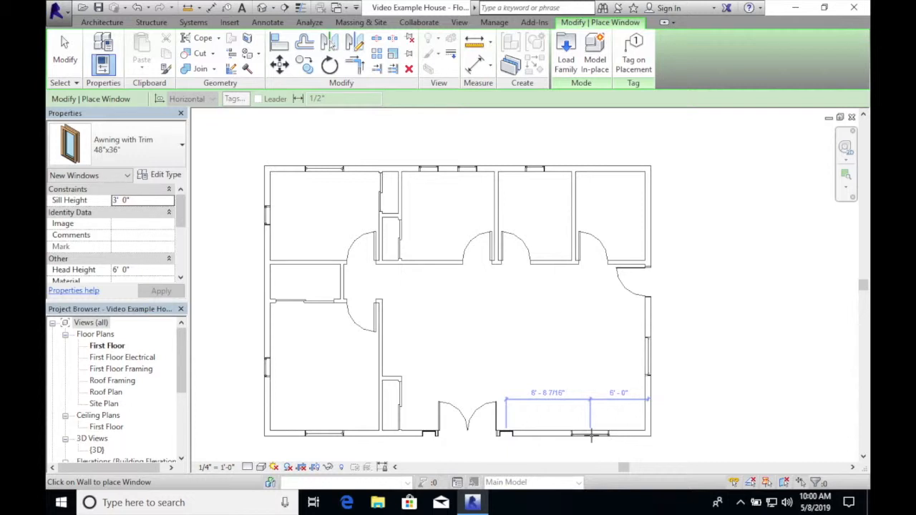
- Place 48"x36" awning windows in the bottom wall 6'-0" from the right corner and centred in the upper-right room's top wall, and open the 3D view
{"action": "left_click", "coordinate": [591, 433]}
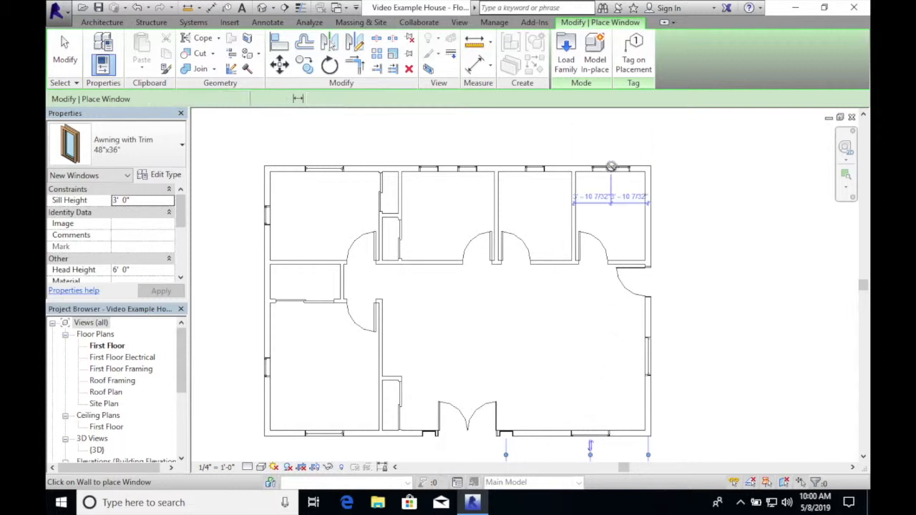
{"action": "left_click_drag", "start_coordinate": [183, 365], "coordinate": [183, 379]}
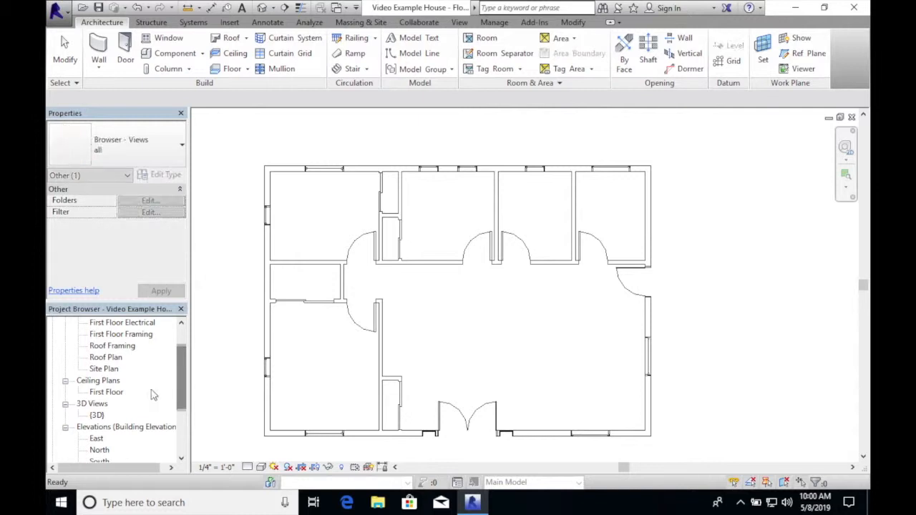
{"action": "double_click", "coordinate": [97, 415]}
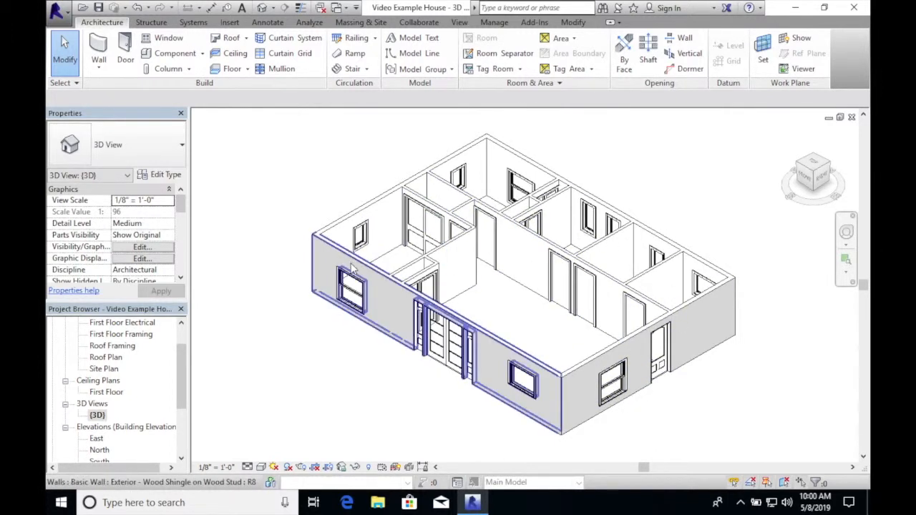
- Set the head height of the awning window beside the double entry door to 7' 0" and deselect it
{"action": "left_click", "coordinate": [532, 387]}
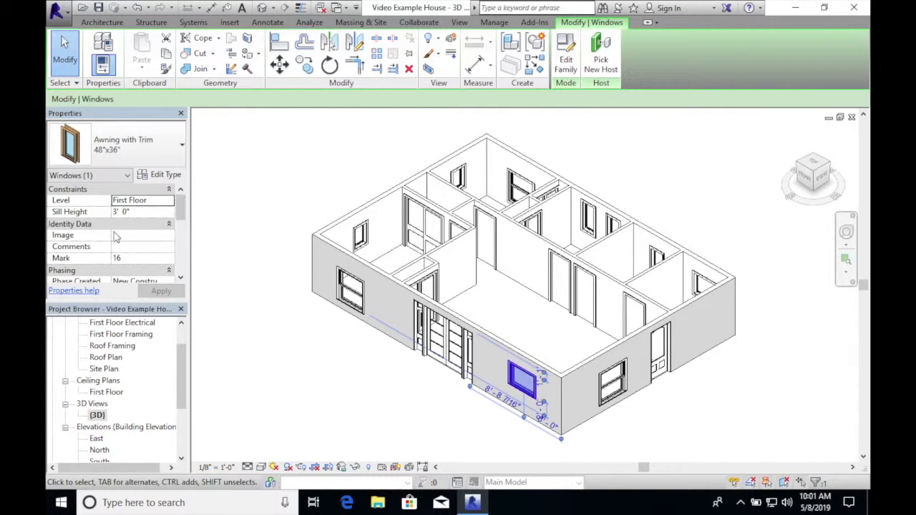
{"action": "left_click_drag", "start_coordinate": [184, 211], "coordinate": [180, 246]}
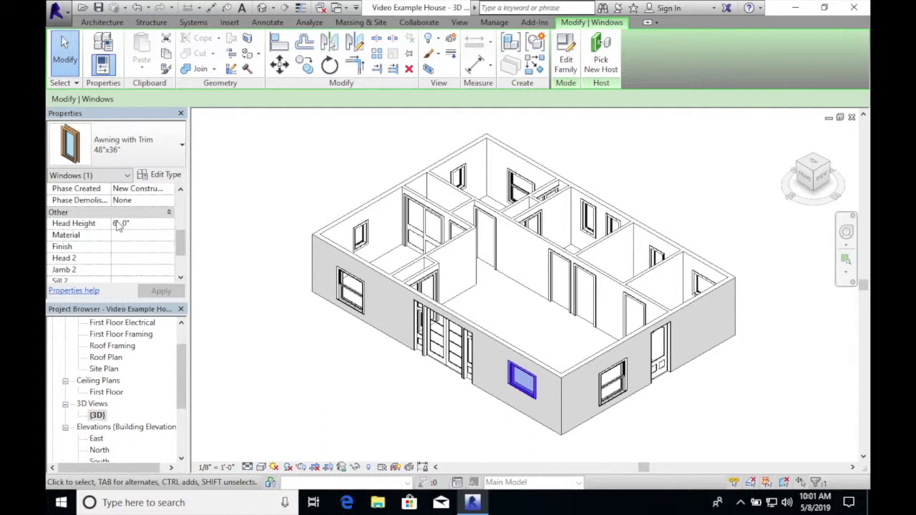
{"action": "left_click", "coordinate": [133, 223]}
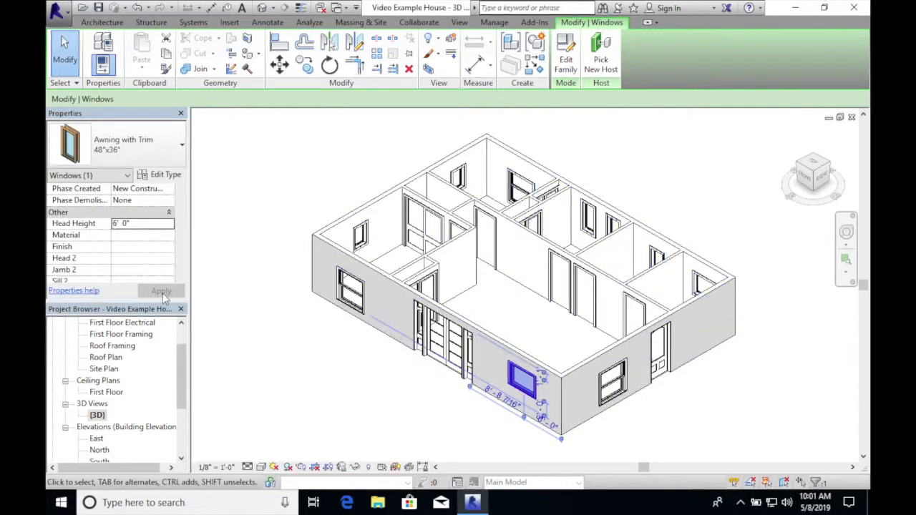
{"action": "left_click_drag", "start_coordinate": [131, 223], "coordinate": [112, 226]}
{"action": "type", "text": "7"}
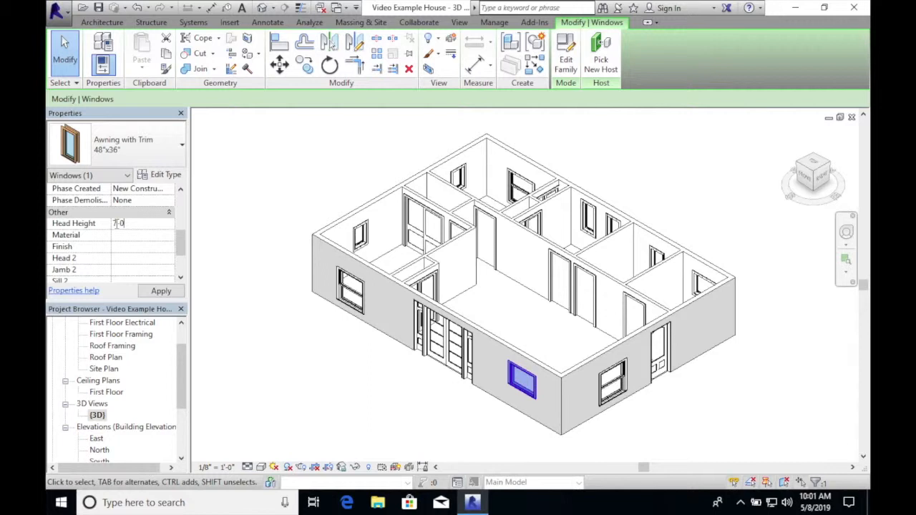
{"action": "key", "text": "Return"}
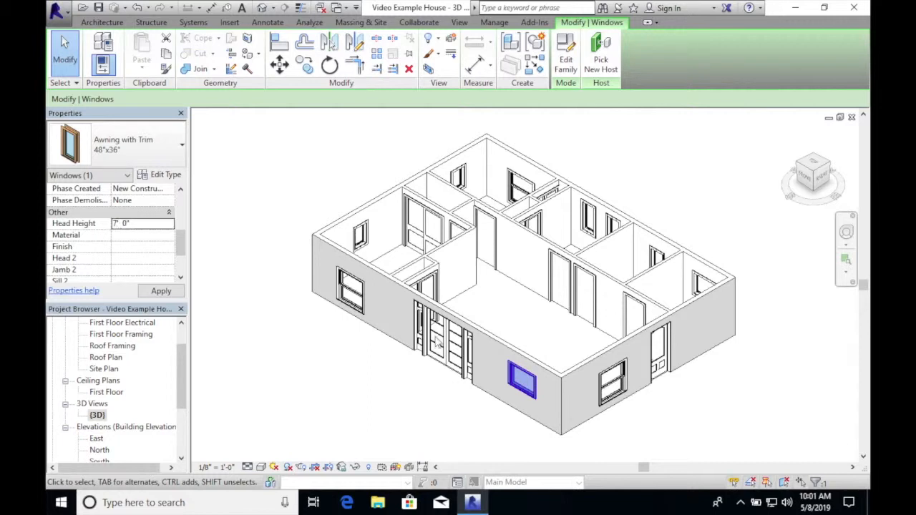
{"action": "left_click", "coordinate": [368, 452]}
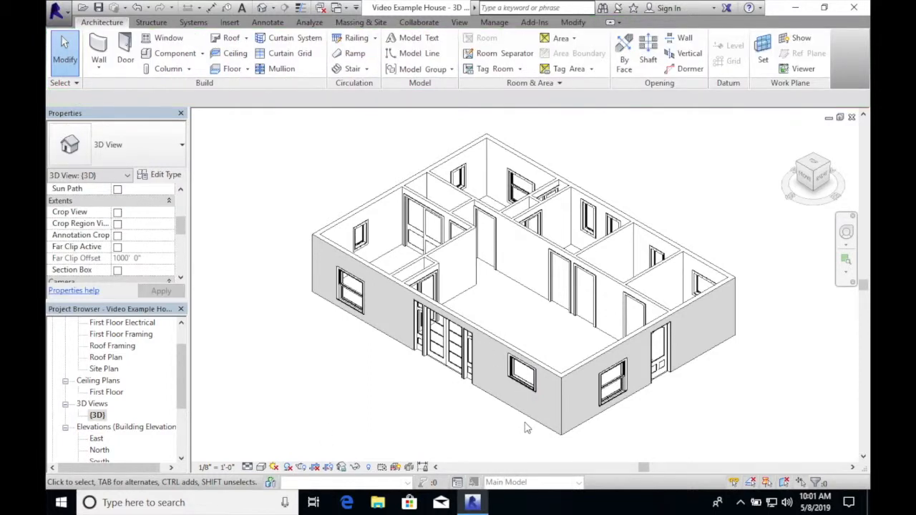
- Select all instances of the 48"x52" Double Hung with Trim window and set their head height to 7' 0"
{"action": "left_click", "coordinate": [610, 386]}
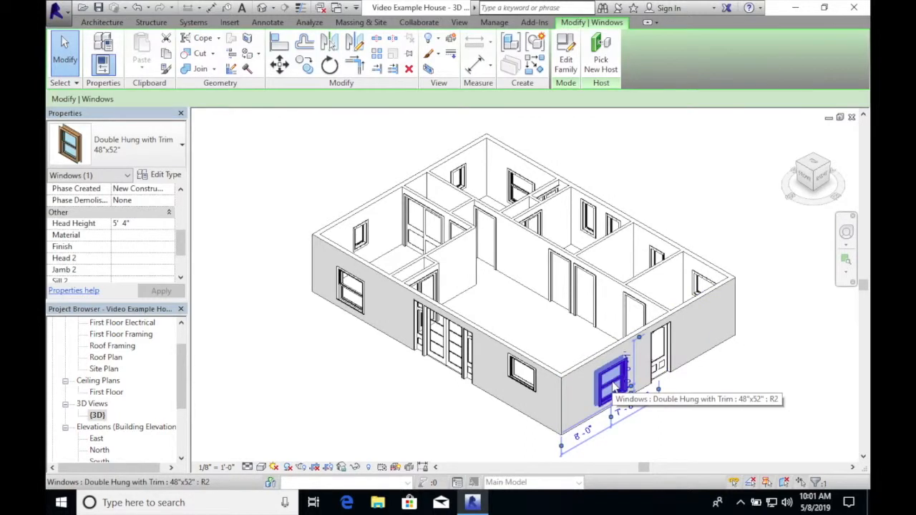
{"action": "right_click", "coordinate": [613, 387]}
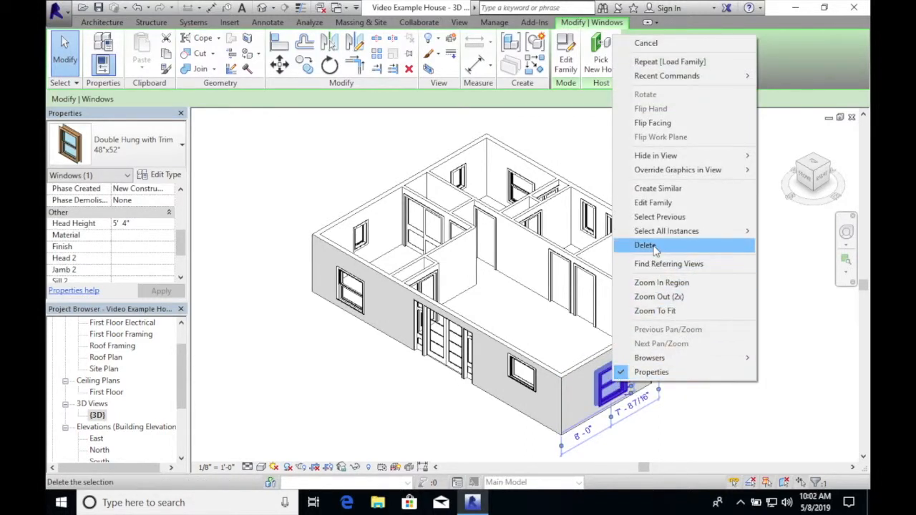
{"action": "mouse_move", "coordinate": [656, 236]}
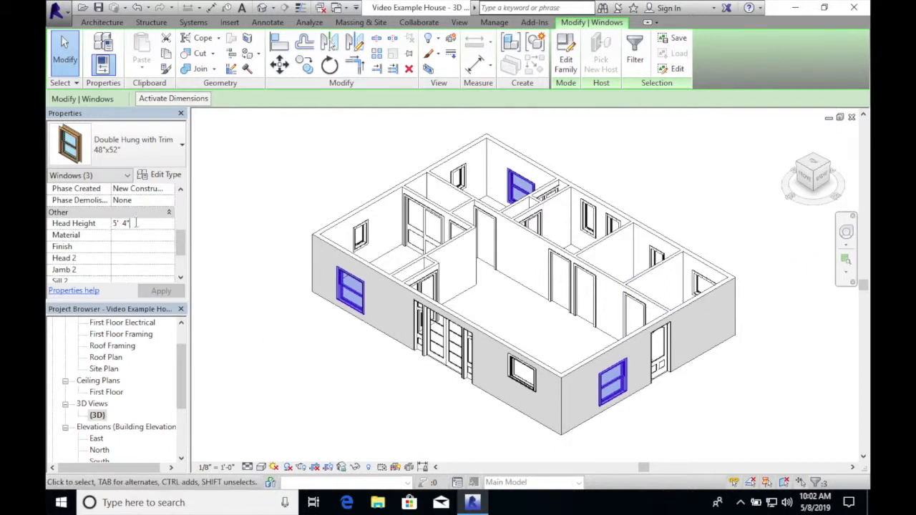
{"action": "key", "text": "BackSpace"}
{"action": "key", "text": "BackSpace"}
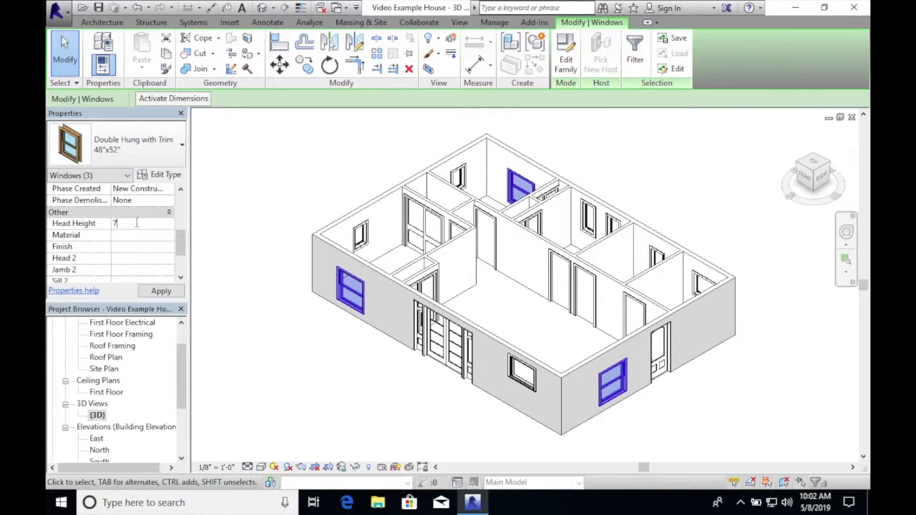
{"action": "type", "text": "7-0"}
{"action": "key", "text": "Return"}
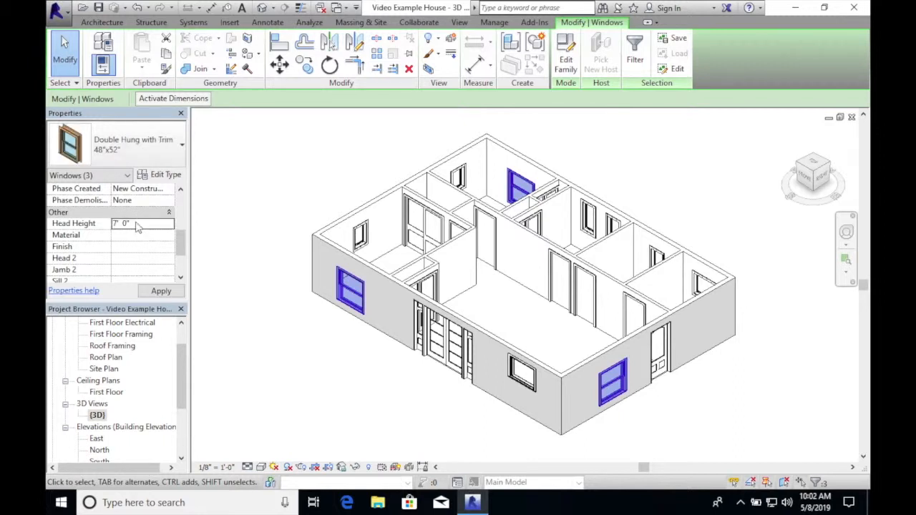
- Select all 24" x 36" Casement with Trim windows in the entire project, raise their head height and clear the selection
{"action": "left_click", "coordinate": [369, 242]}
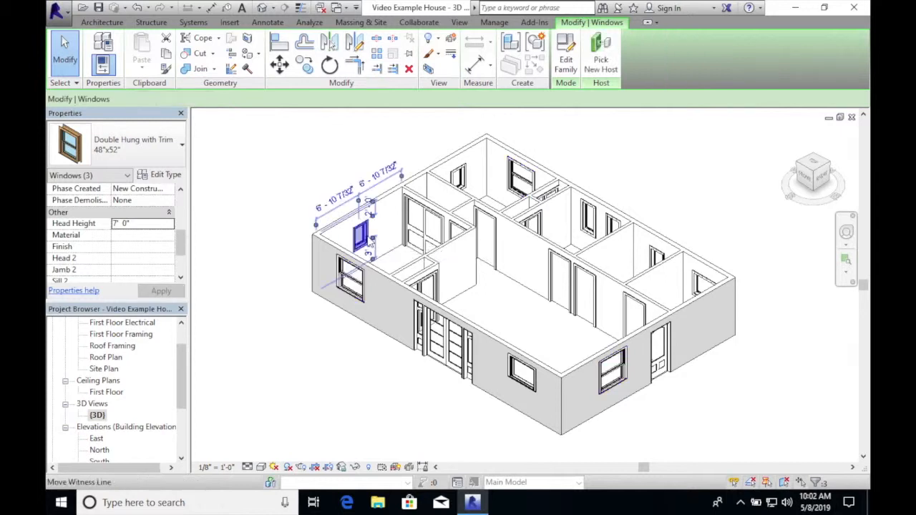
{"action": "right_click", "coordinate": [369, 243]}
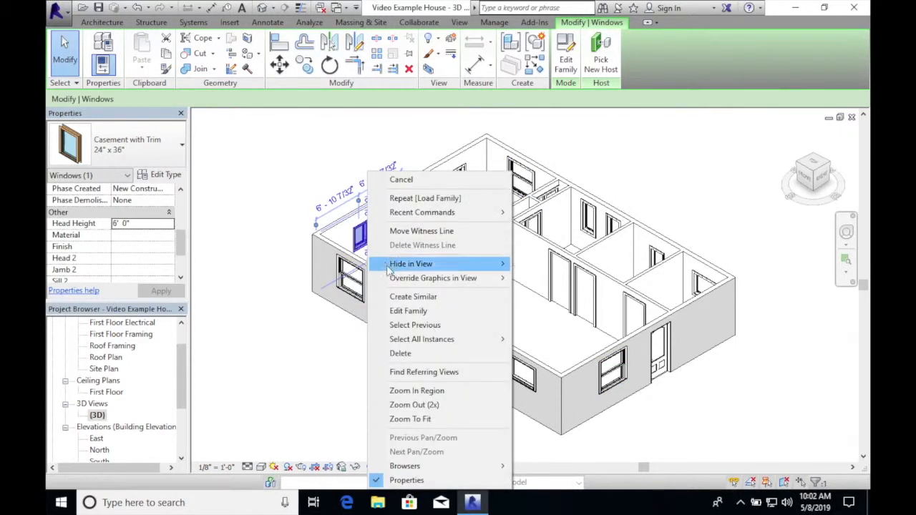
{"action": "mouse_move", "coordinate": [422, 342]}
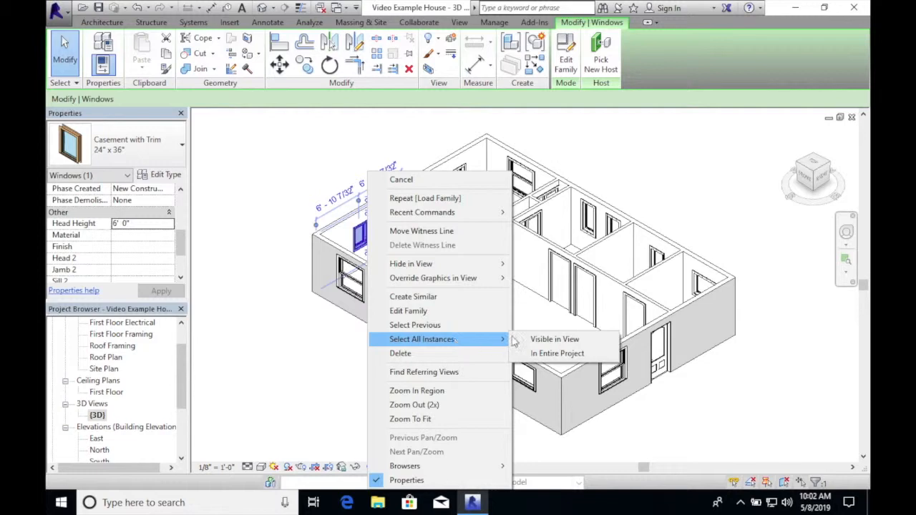
{"action": "left_click", "coordinate": [544, 353]}
{"action": "key", "text": "Escape"}
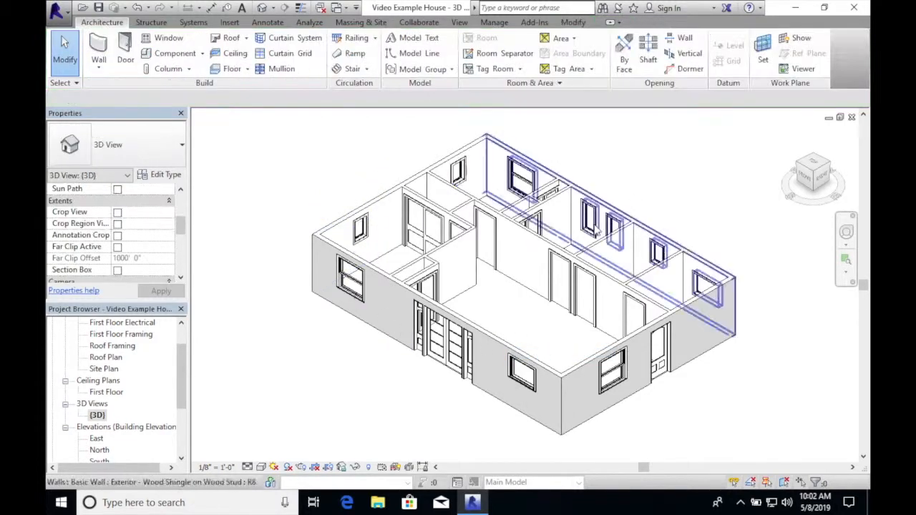
- Check the head height of a 24" x 48" casement window in the back wall and review the windows around the 3D house
{"action": "left_click", "coordinate": [593, 226]}
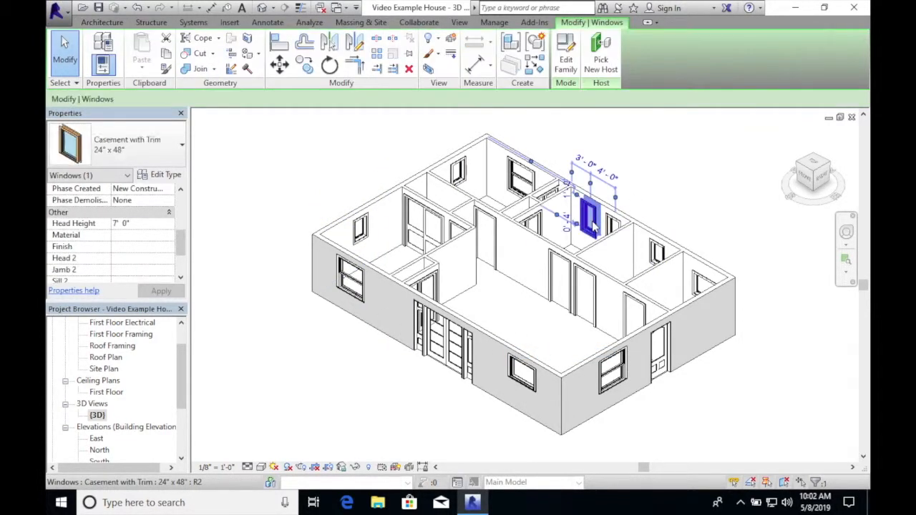
{"action": "right_click", "coordinate": [593, 226]}
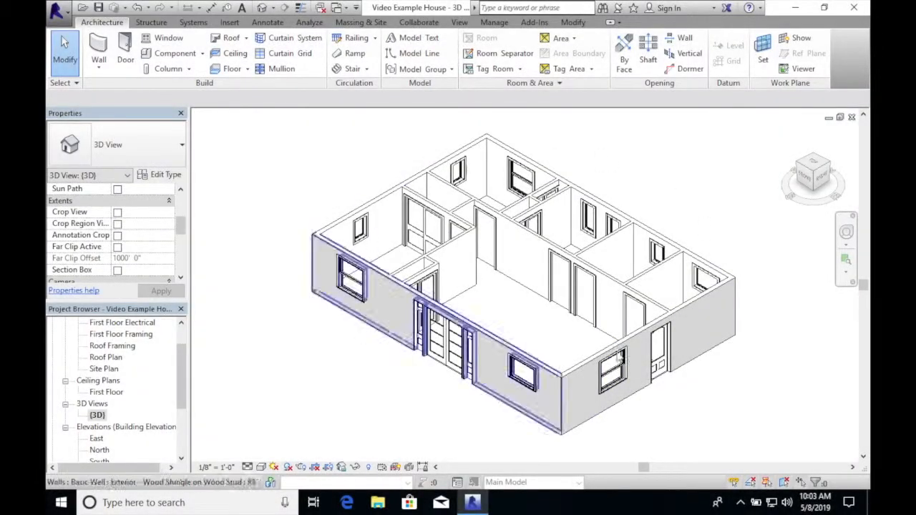
{"action": "mouse_move", "coordinate": [433, 313]}
{"action": "middle_mouse_down", "text": "shift"}
{"action": "mouse_move", "coordinate": [346, 333]}
{"action": "mouse_move", "coordinate": [221, 334]}
{"action": "mouse_move", "coordinate": [247, 366]}
{"action": "mouse_move", "coordinate": [336, 376]}
{"action": "mouse_move", "coordinate": [339, 351]}
{"action": "mouse_move", "coordinate": [423, 358]}
{"action": "middle_mouse_up", "text": "shift"}
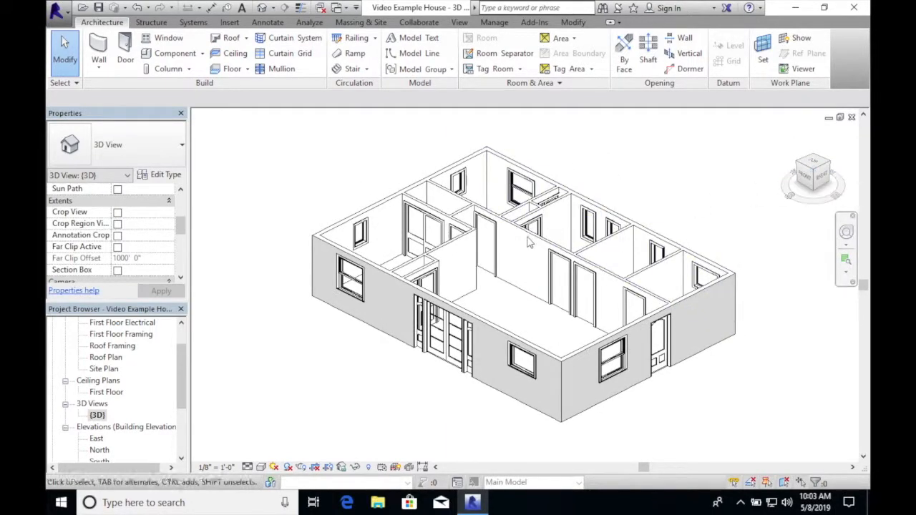